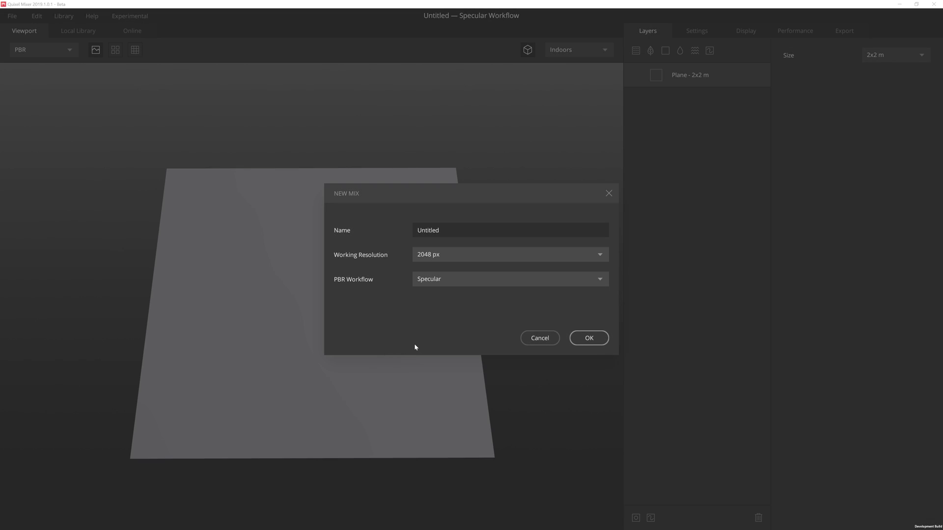
Step: Create a new mix named Mossy Rock with a 2048 px working resolution and the Specular PBR workflow
double_click(481, 236)
text(Mossy Rock)
key(ctrl+a)
click(481, 254)
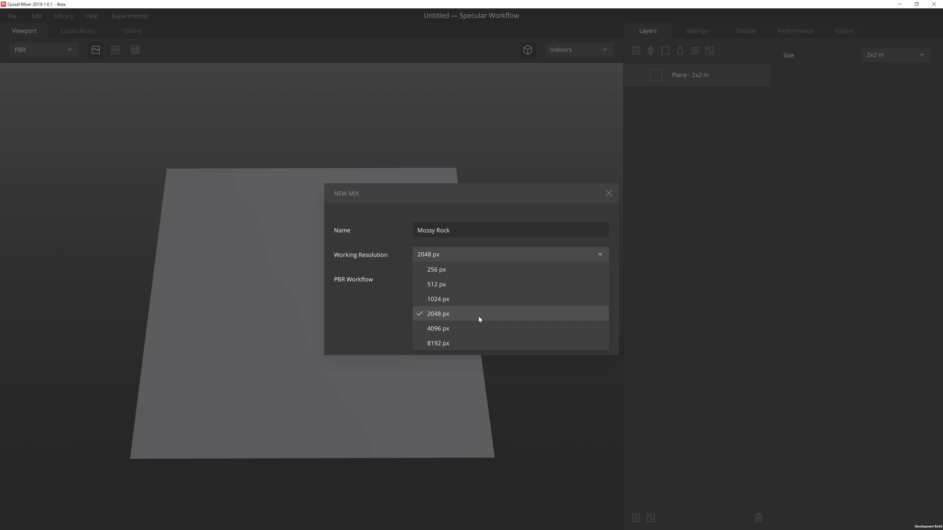
click(479, 319)
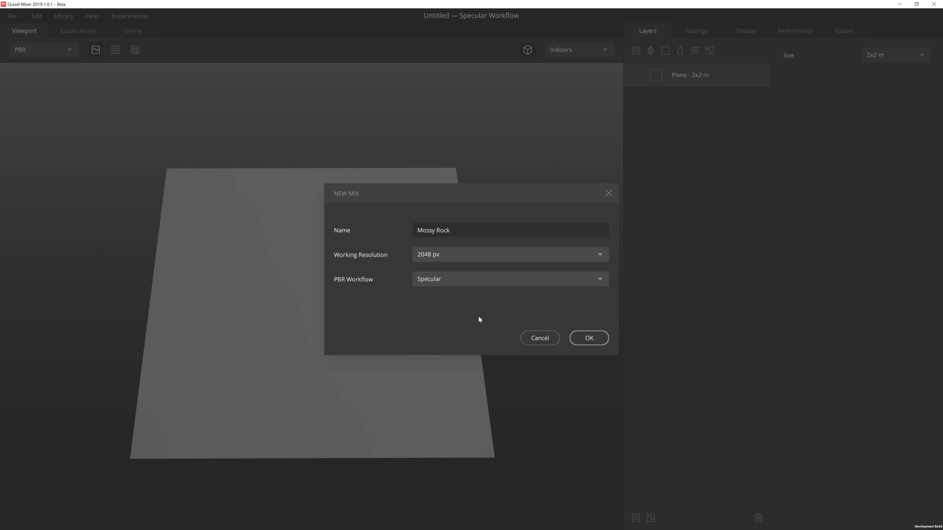
click(476, 281)
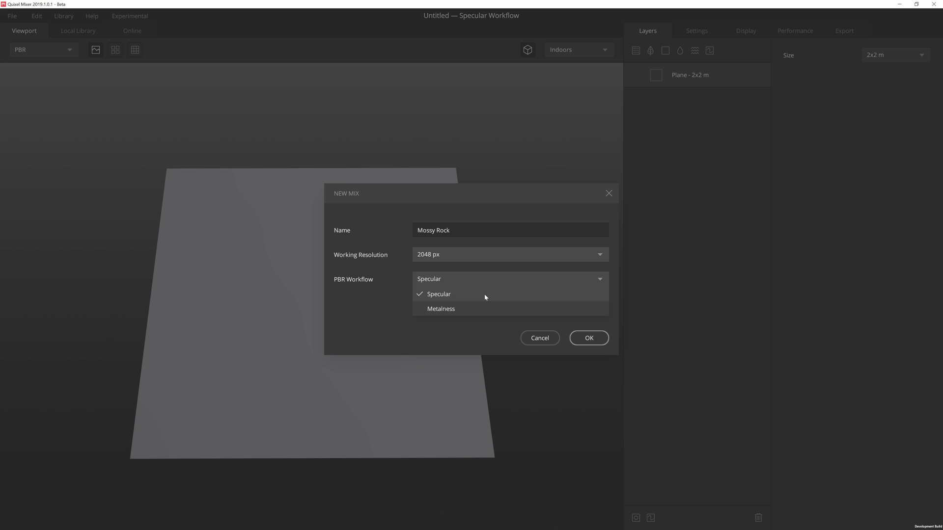
click(484, 294)
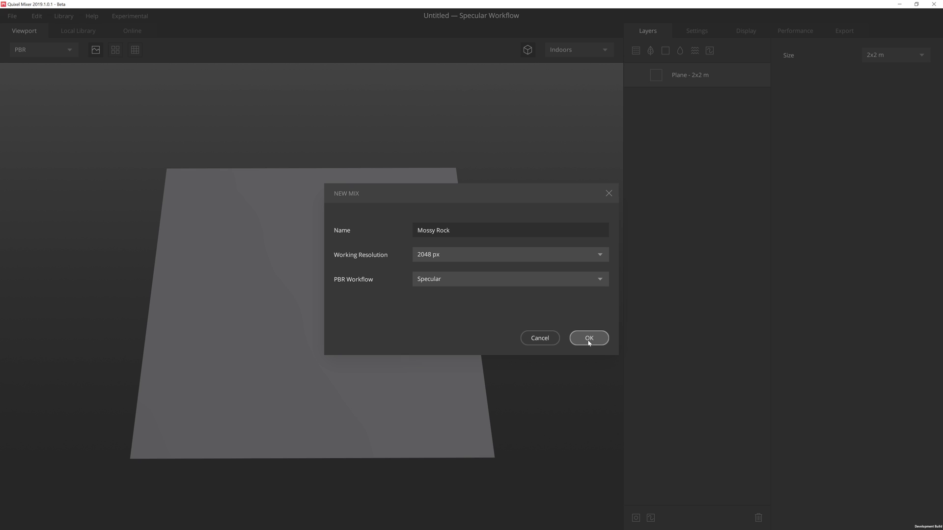
click(589, 338)
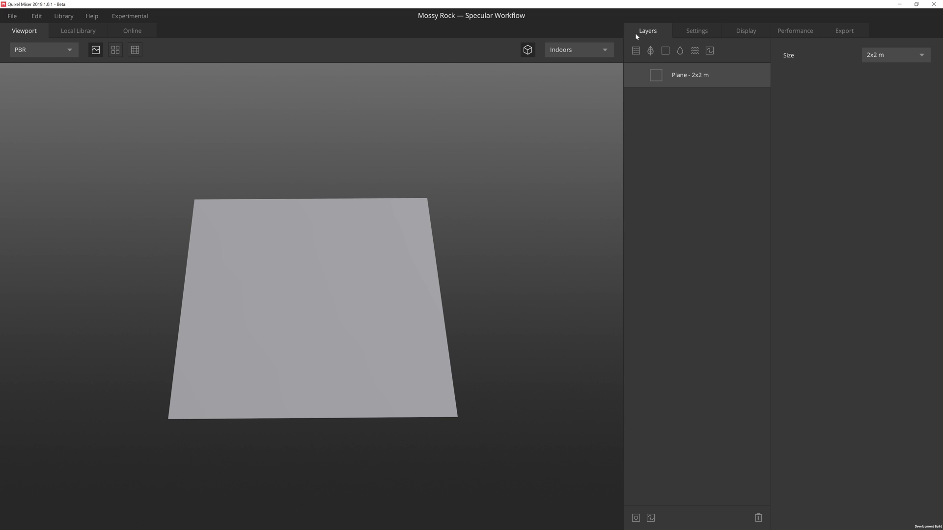
Step: Add the Icelandic Rock Cliff surface from the local library as a layer on the plane
click(636, 50)
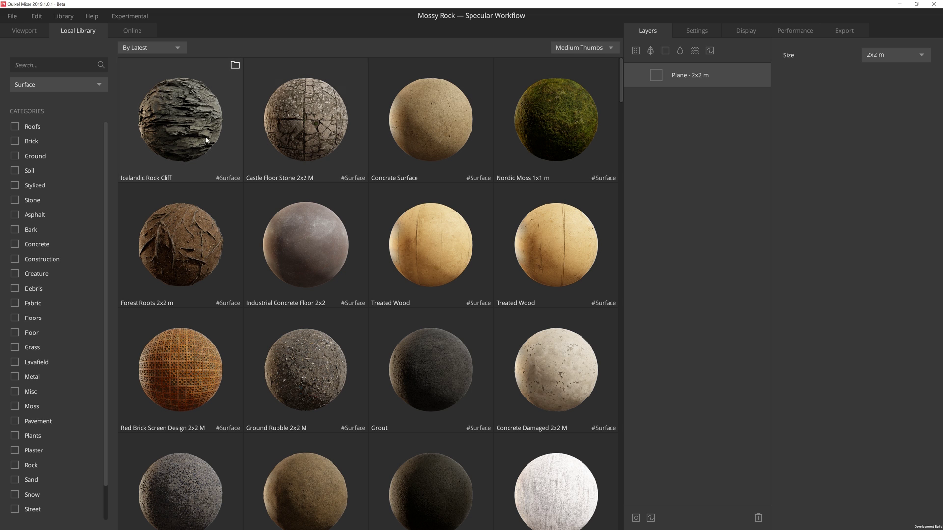
double_click(176, 135)
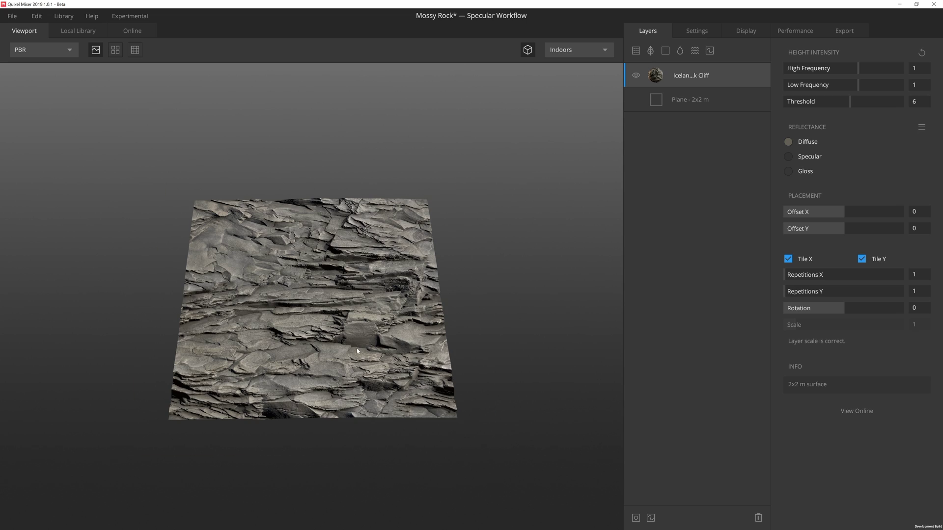
scroll(357, 351, up, 3)
mouse_move(355, 350)
mouse_down()
mouse_move(357, 320)
mouse_move(352, 351)
mouse_move(350, 336)
mouse_up()
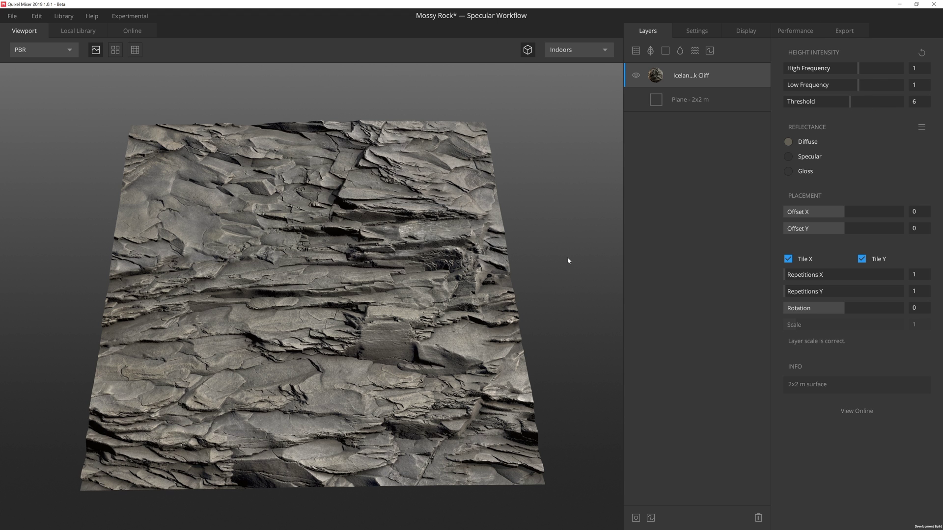
drag(567, 257, 569, 231)
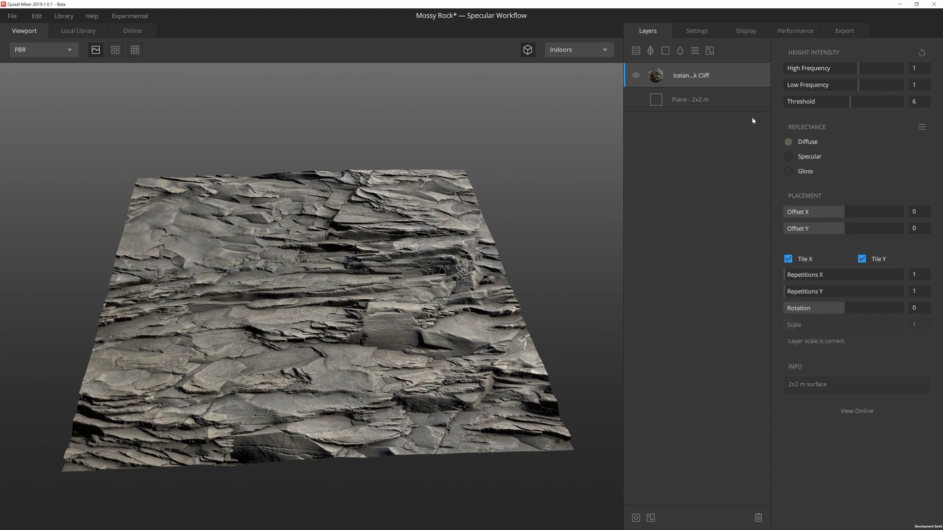
Step: Try a stronger height intensity on the rock layer, ending with High Frequency at 0.995 and Low Frequency at 1.045
drag(874, 85, 888, 70)
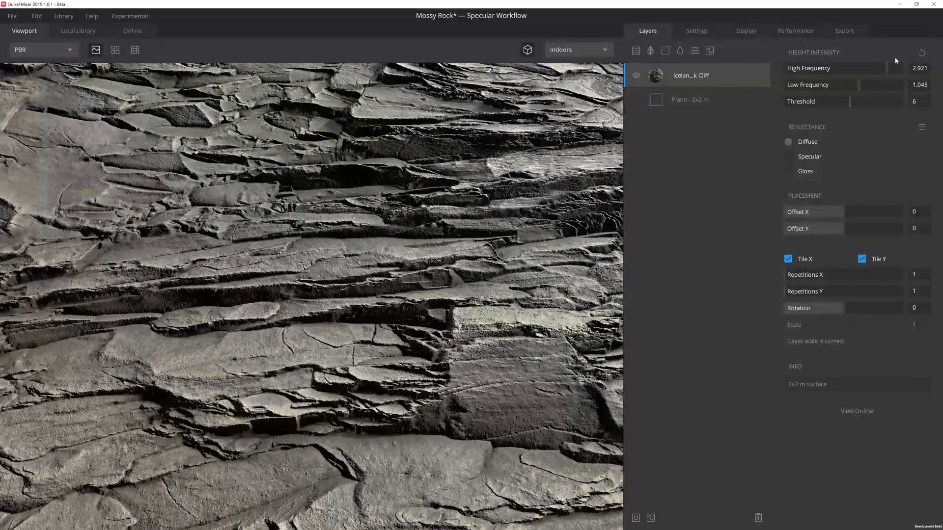
drag(888, 67, 858, 68)
scroll(479, 210, down, 5)
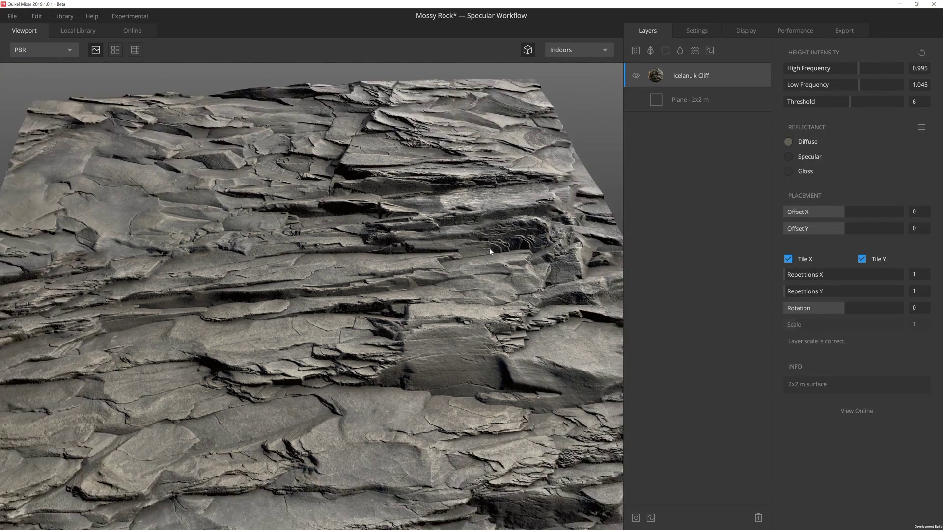
mouse_move(499, 207)
mouse_down()
mouse_move(476, 211)
mouse_move(493, 209)
mouse_up()
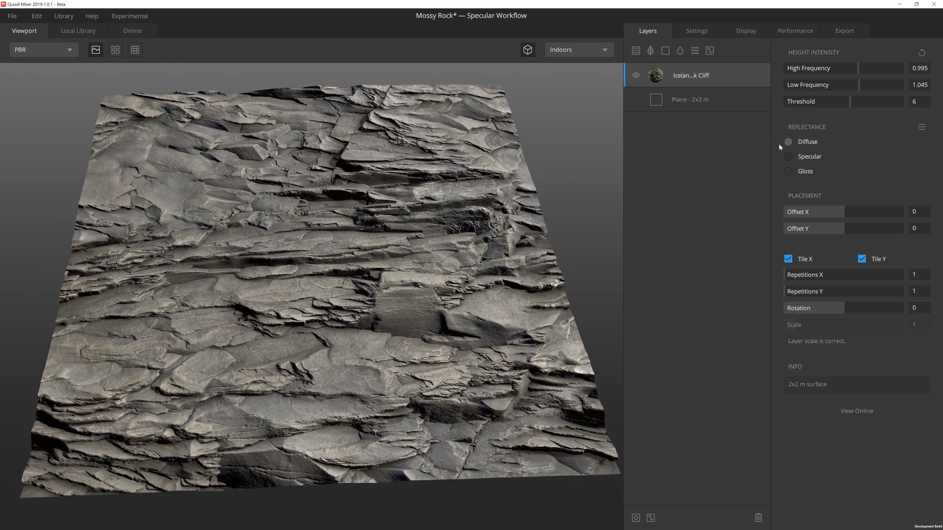
Step: Preview a dark brown diffuse color, hex 2B1E15, on the rock layer and discard it
click(788, 142)
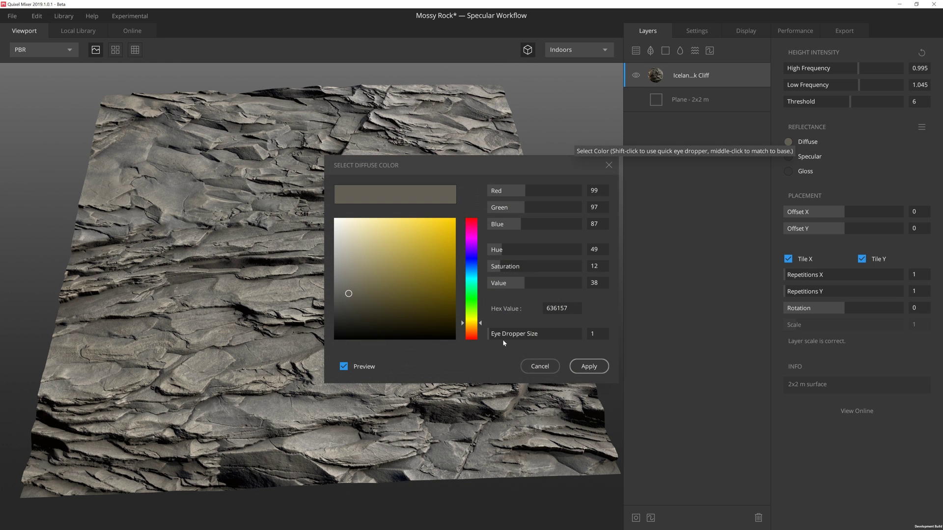
drag(417, 293, 391, 319)
click(475, 334)
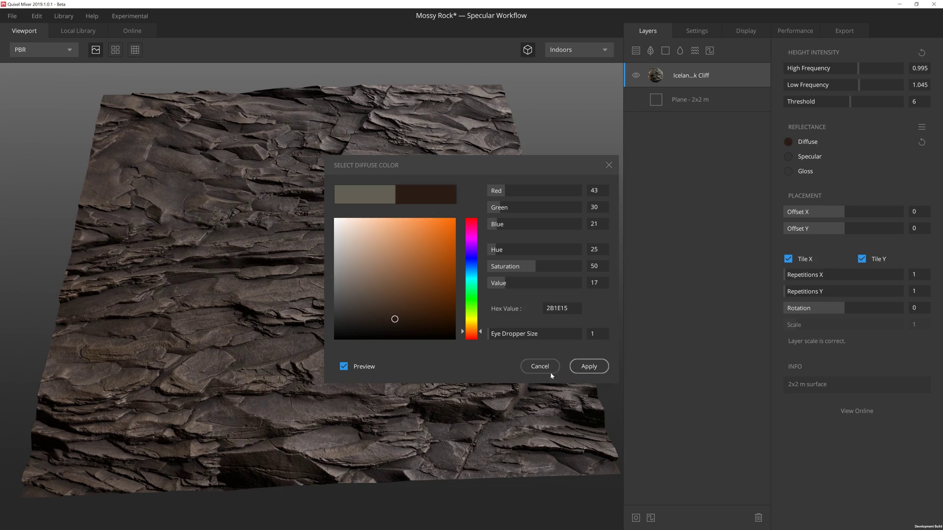
click(549, 371)
Step: Try different gloss colors on the rock layer and discard the change
click(788, 172)
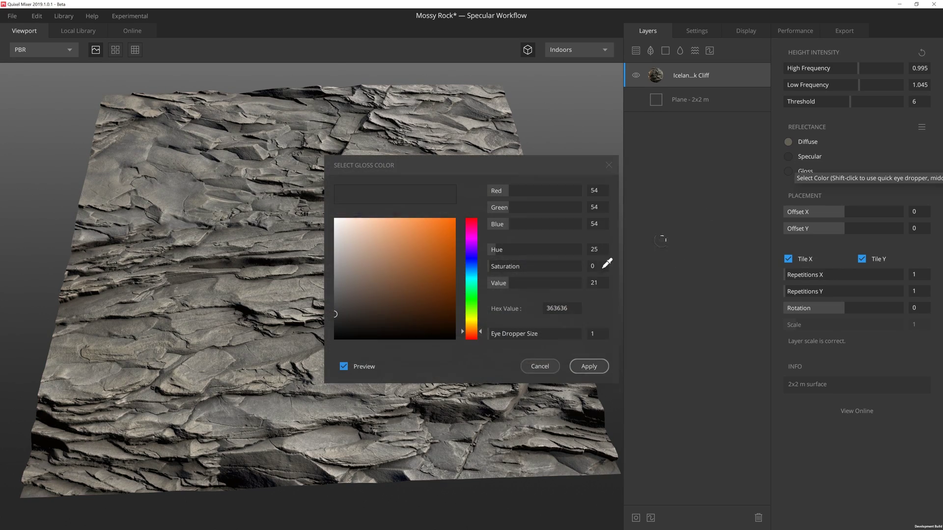
drag(371, 289, 322, 253)
drag(309, 258, 555, 376)
click(540, 367)
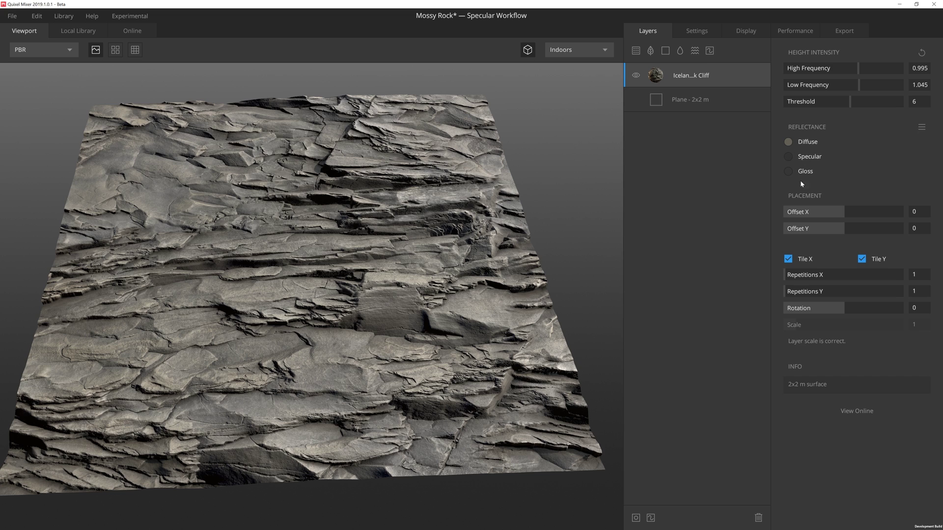
Step: Check the PBR workflow options in the mix settings, leave Specular selected, and return to the layer stack
click(700, 33)
click(763, 78)
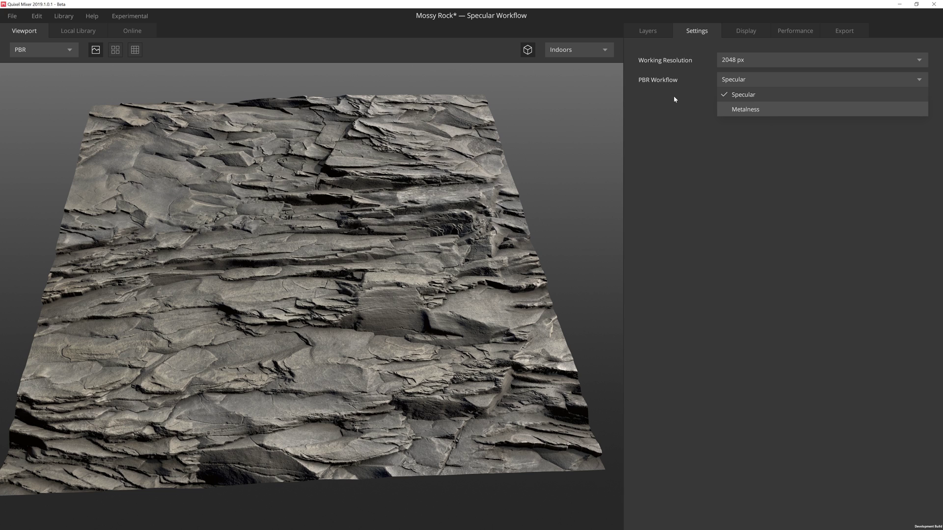
click(681, 110)
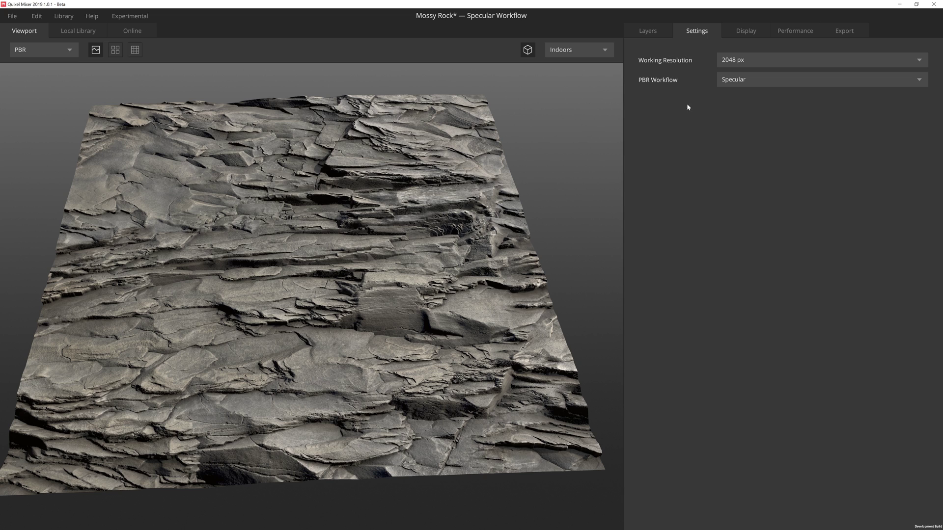
click(649, 31)
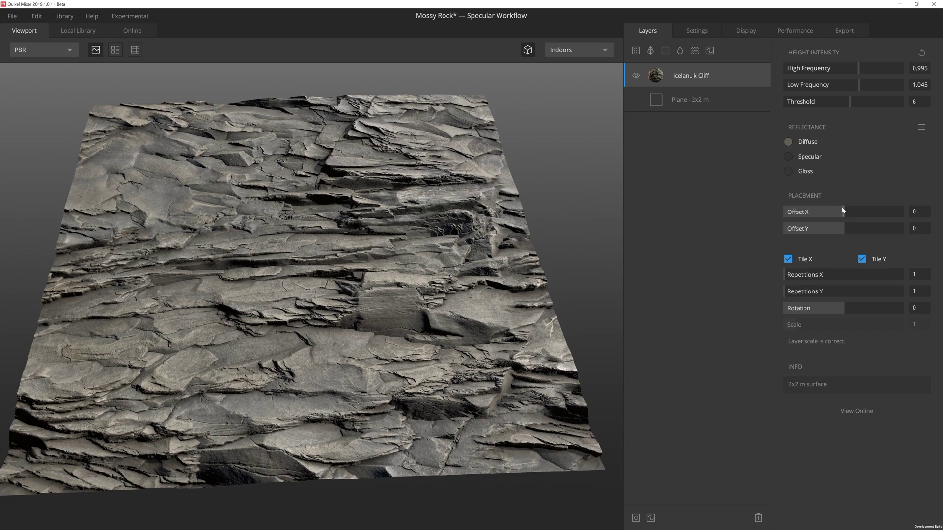
Step: Set the rock layer's placement Offset X and Offset Y both to 1
drag(844, 210, 859, 212)
mouse_move(845, 227)
mouse_down()
mouse_move(862, 227)
mouse_move(843, 226)
mouse_move(849, 215)
mouse_up()
click(923, 212)
text(1)
key(Return)
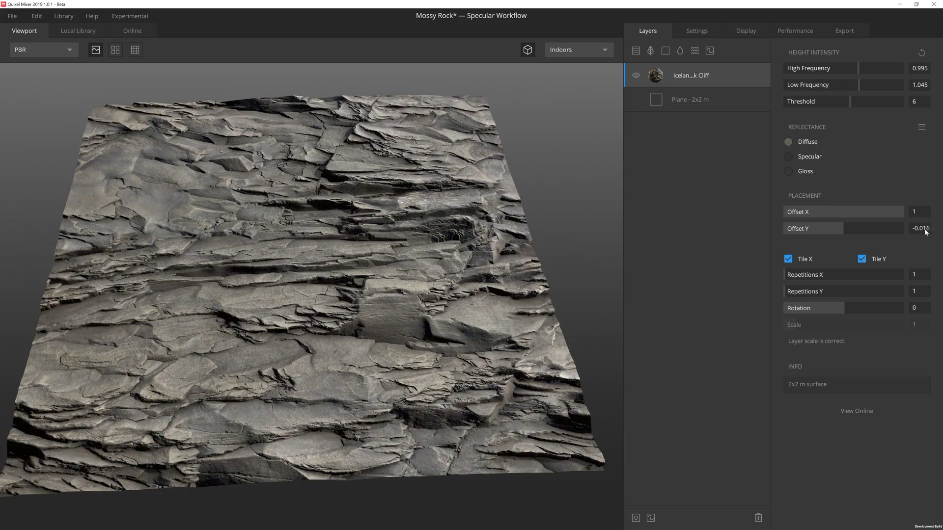
click(925, 228)
text(1)
key(Return)
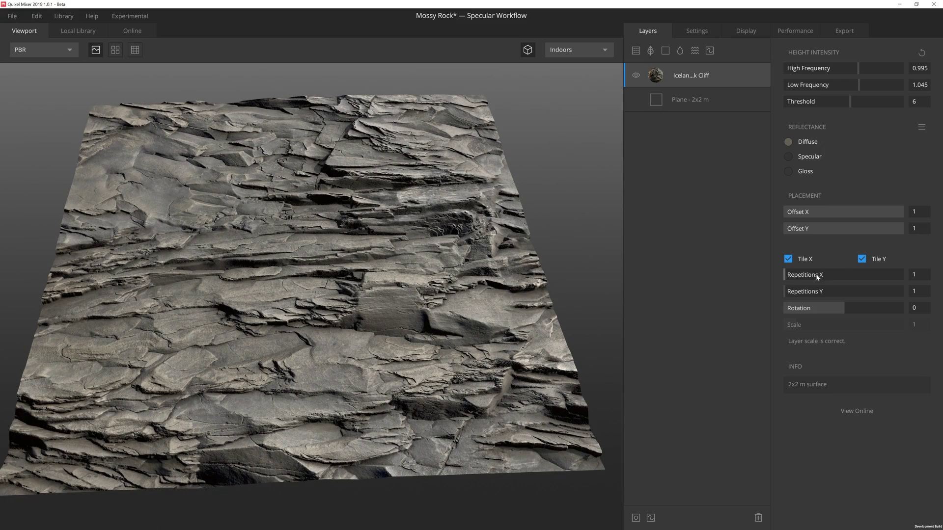
Step: Try different repetition and rotation values on the rock layer, returning repetitions to 1 and rotation to 0
mouse_move(788, 278)
mouse_down()
mouse_move(802, 276)
mouse_move(788, 279)
mouse_move(796, 293)
mouse_move(787, 294)
mouse_up()
mouse_move(855, 307)
mouse_down()
mouse_move(879, 305)
mouse_move(840, 308)
mouse_up()
drag(854, 312, 835, 308)
Step: Disable Tile X and Tile Y on the rock layer and try a scale of 1.065 with a 0.041 rotation
click(788, 259)
click(862, 260)
mouse_move(797, 327)
mouse_down()
mouse_move(784, 325)
mouse_move(794, 326)
mouse_up()
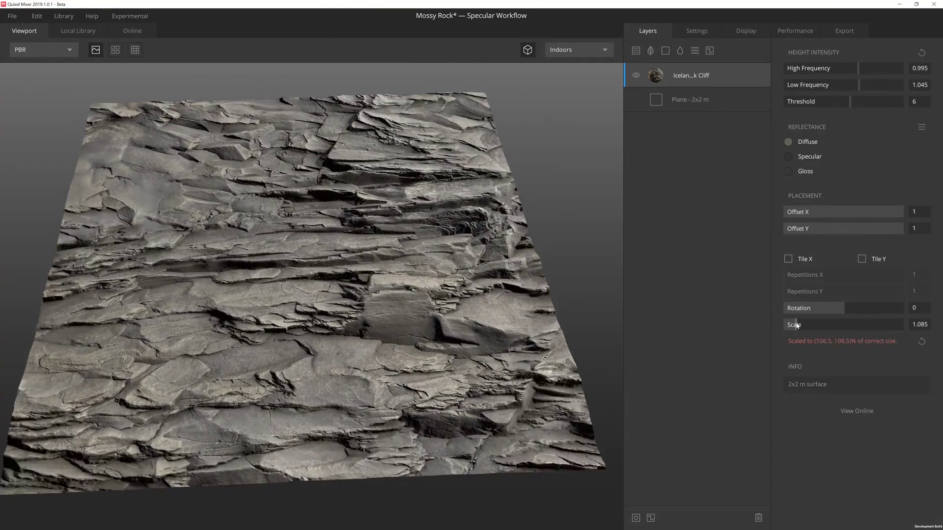
drag(796, 323, 904, 316)
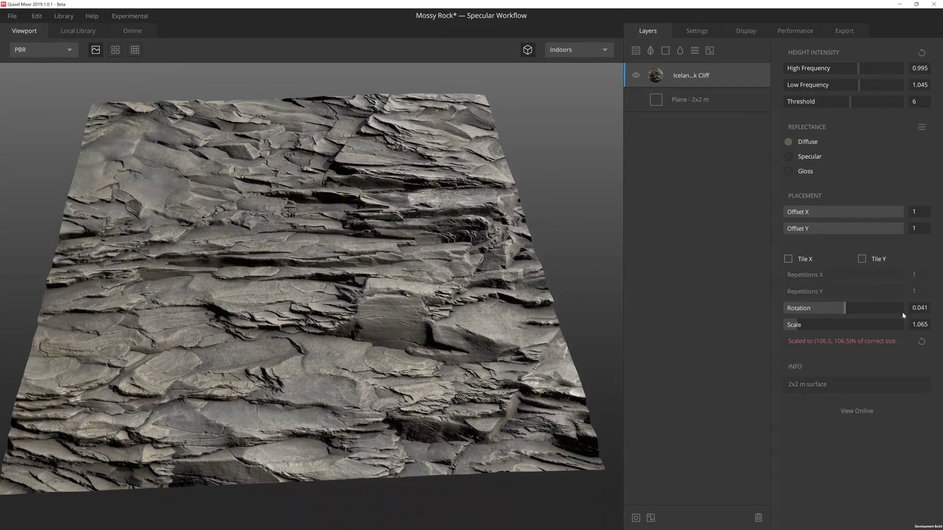
Step: Reset the rock layer's rotation to 0 and scale to 1, and re-enable tiling on both axes
text(0)
key(Return)
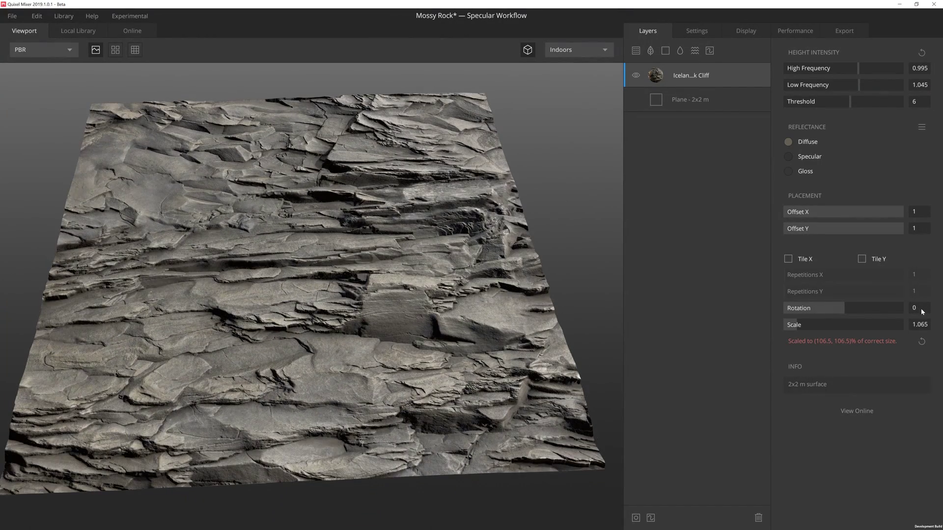
double_click(921, 326)
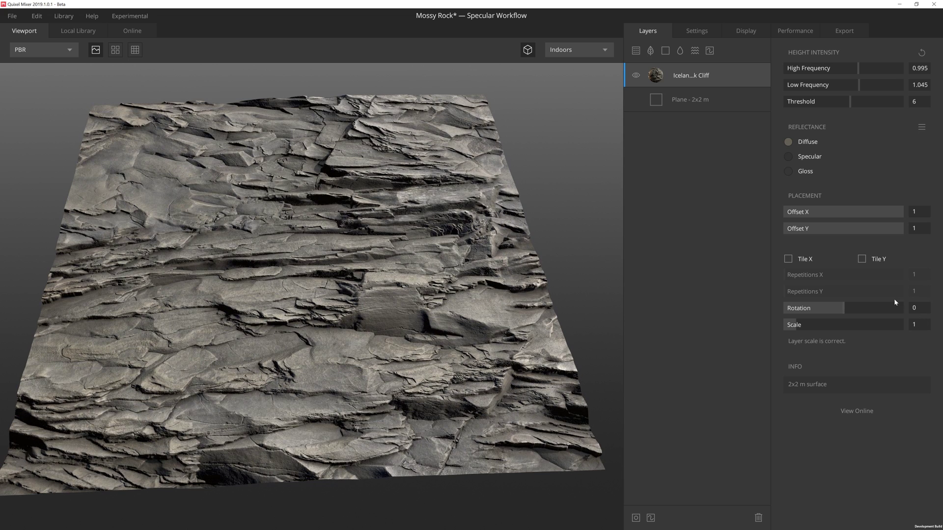
click(862, 259)
click(788, 260)
Step: Raise the rock layer's height intensity to 2.041 High Frequency and 2.058 Low Frequency
drag(500, 157, 464, 287)
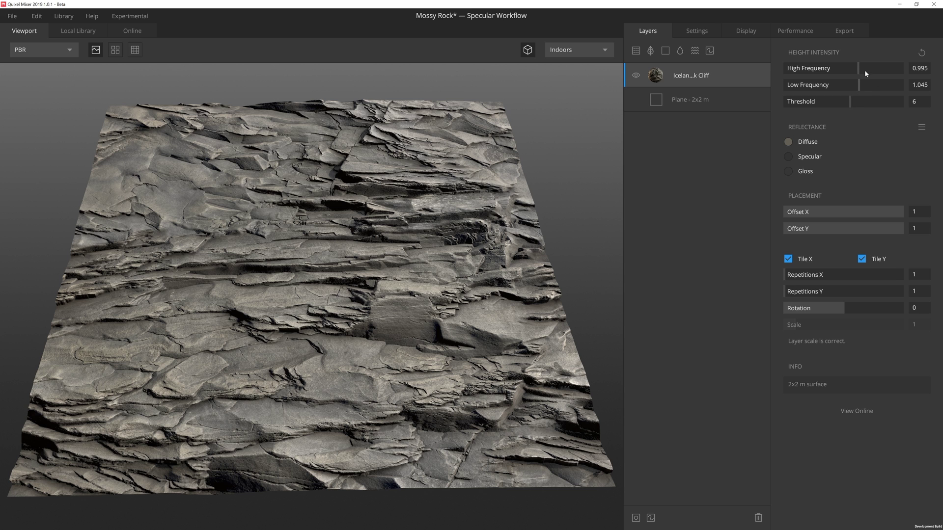
drag(859, 69, 874, 85)
drag(454, 260, 434, 217)
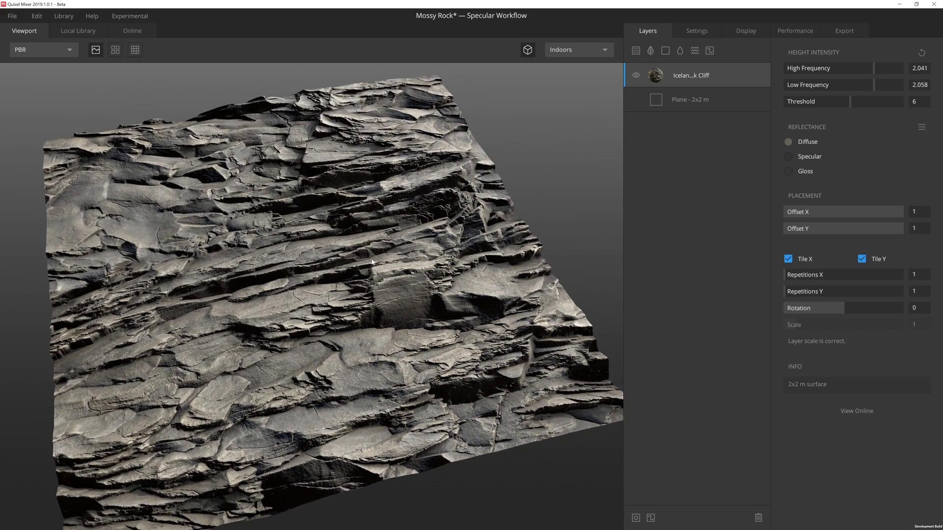
mouse_move(371, 263)
mouse_down()
mouse_move(352, 280)
mouse_move(457, 212)
mouse_move(371, 254)
mouse_up()
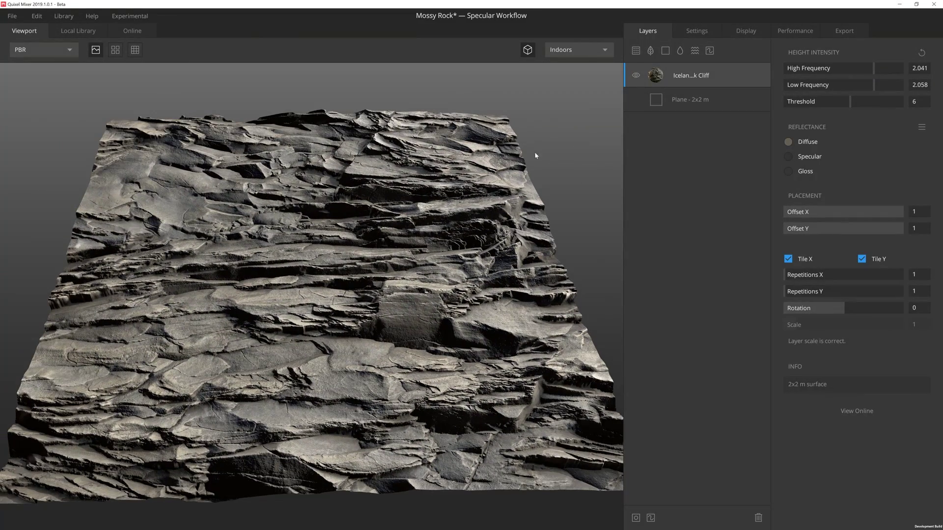
Step: Add the Nordic Moss 1x1 m surface from the local library as a layer above the rock
click(636, 50)
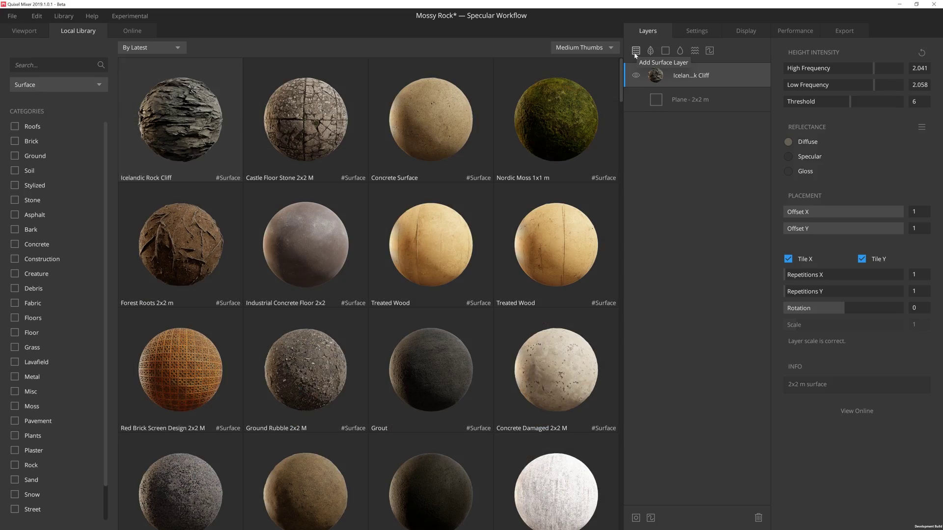
click(549, 108)
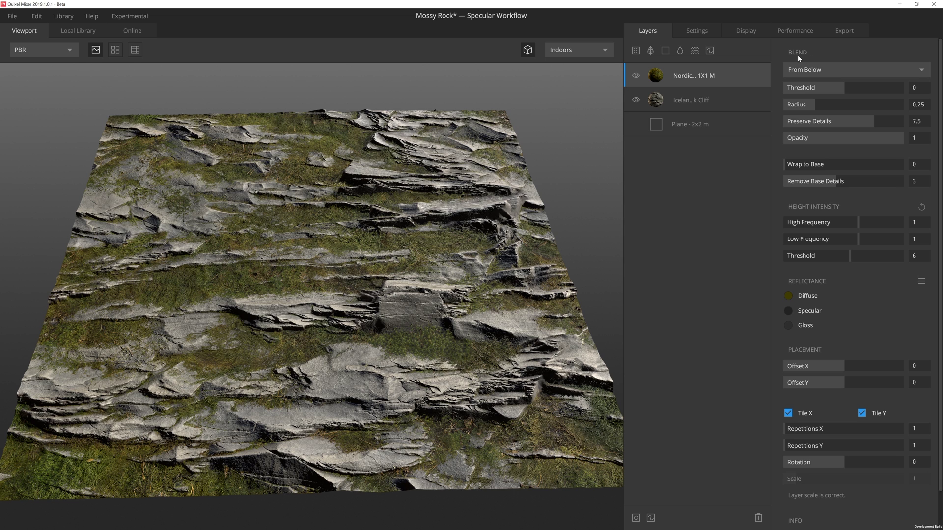
Step: Compare the properties available on the base rock layer with those on the moss layer
click(731, 96)
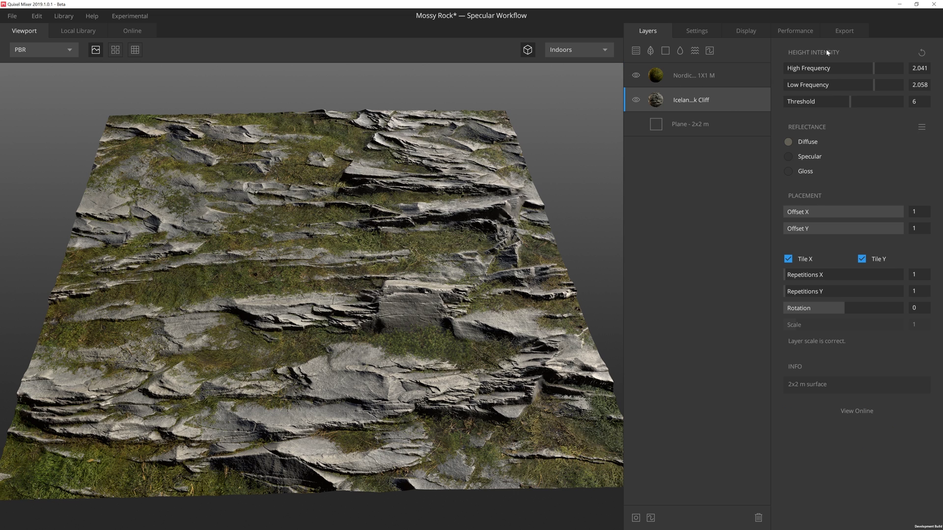
click(729, 80)
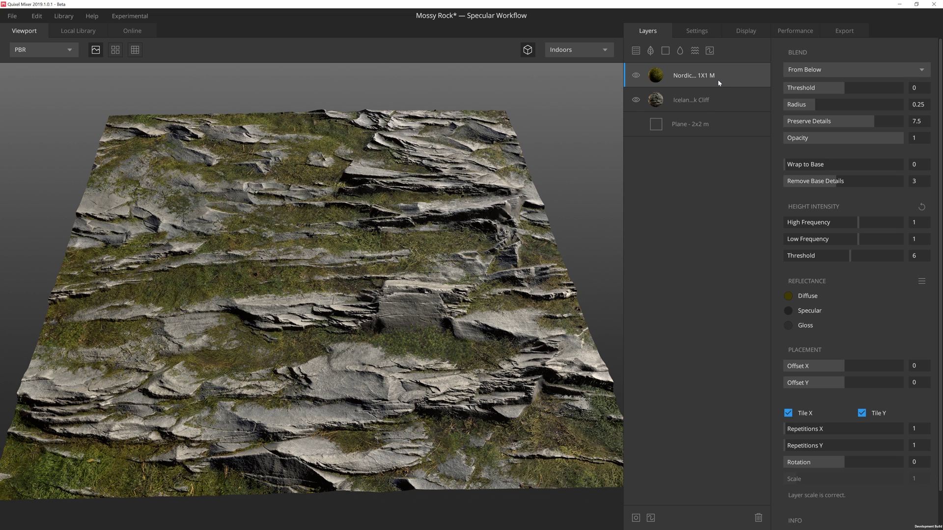
click(721, 96)
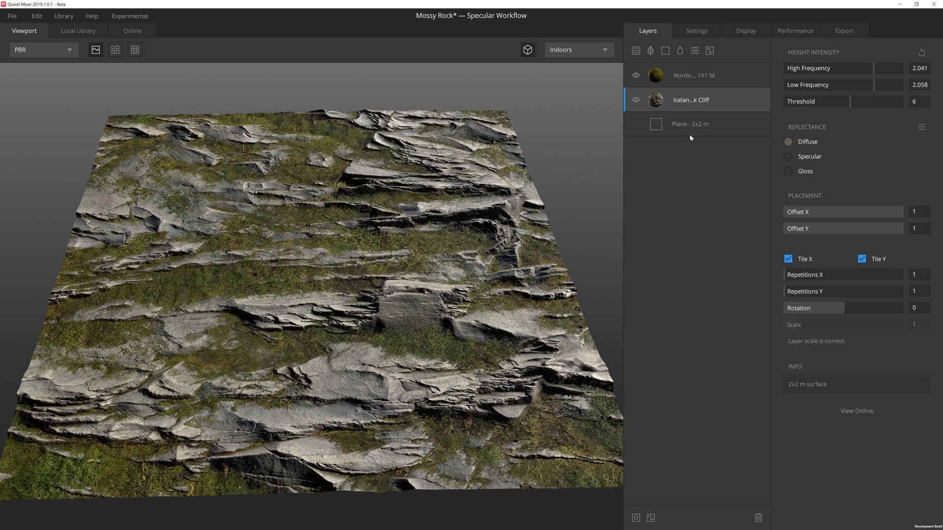
Step: Try the From Above blend mode on the moss layer and set it back to From Below
click(706, 84)
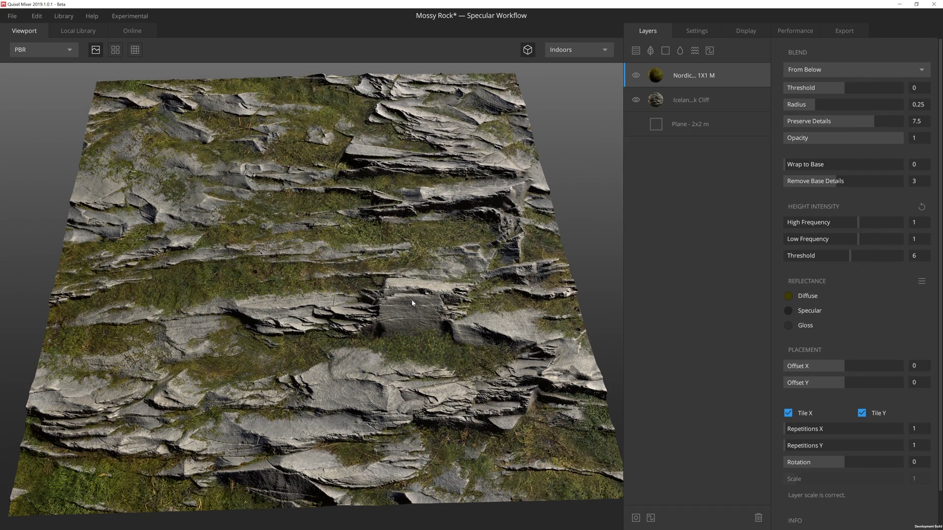
click(827, 73)
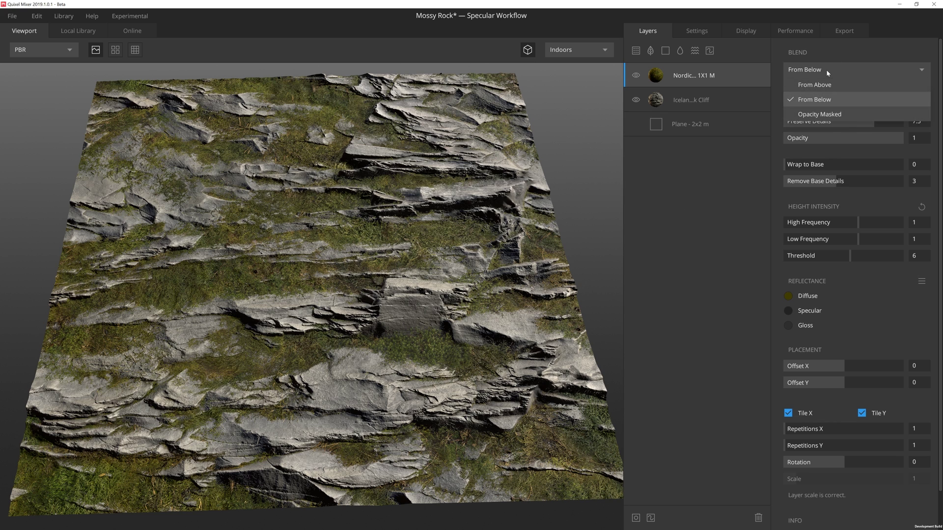
click(833, 86)
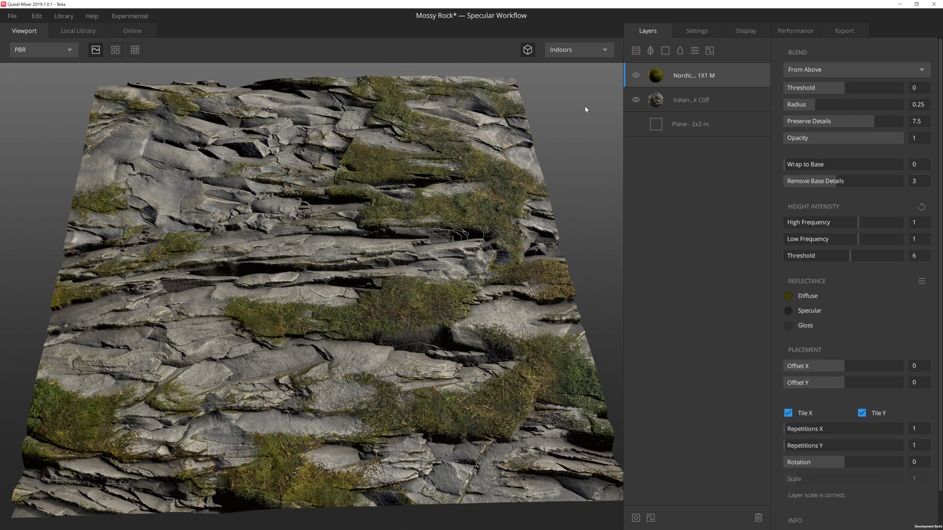
click(811, 70)
click(823, 100)
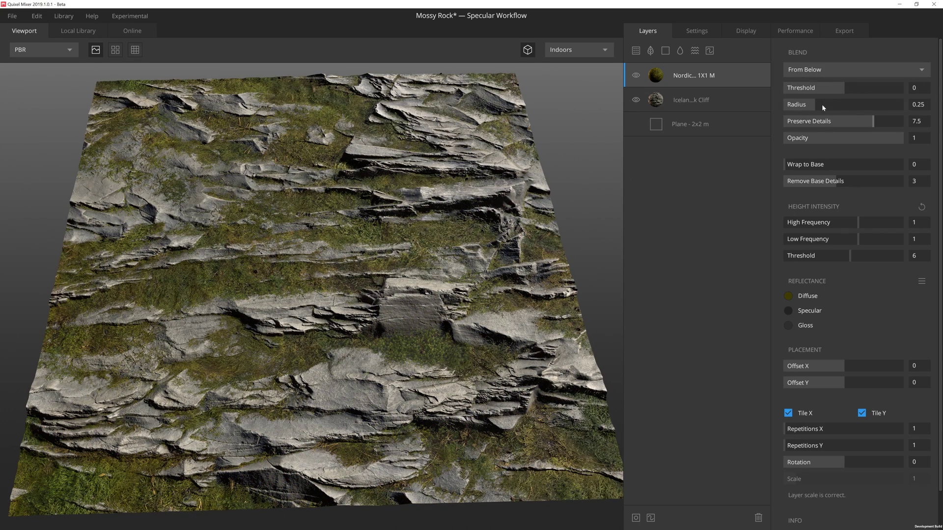
Step: Set the moss layer's blend Threshold to 0.066, try From Above blending with it, and restore From Below
mouse_move(844, 91)
mouse_down()
mouse_move(860, 88)
mouse_move(831, 92)
mouse_move(848, 94)
mouse_move(841, 83)
mouse_up()
click(855, 70)
click(847, 84)
click(838, 72)
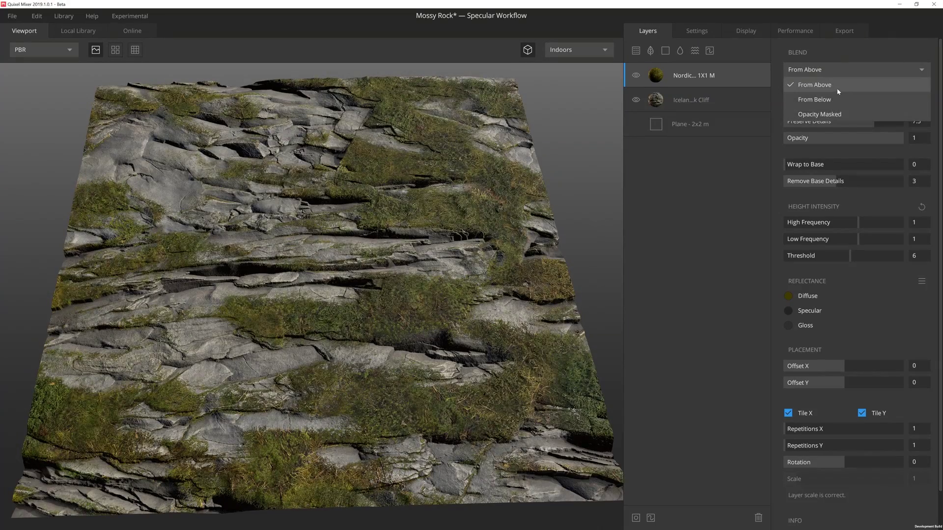
click(837, 100)
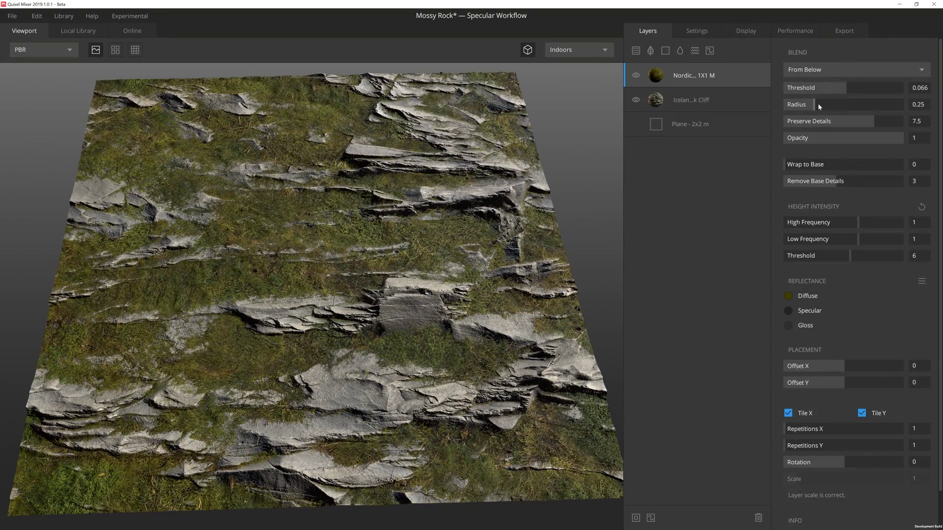
Step: Set the moss layer's blend Radius to 0.390
scroll(461, 229, up, 5)
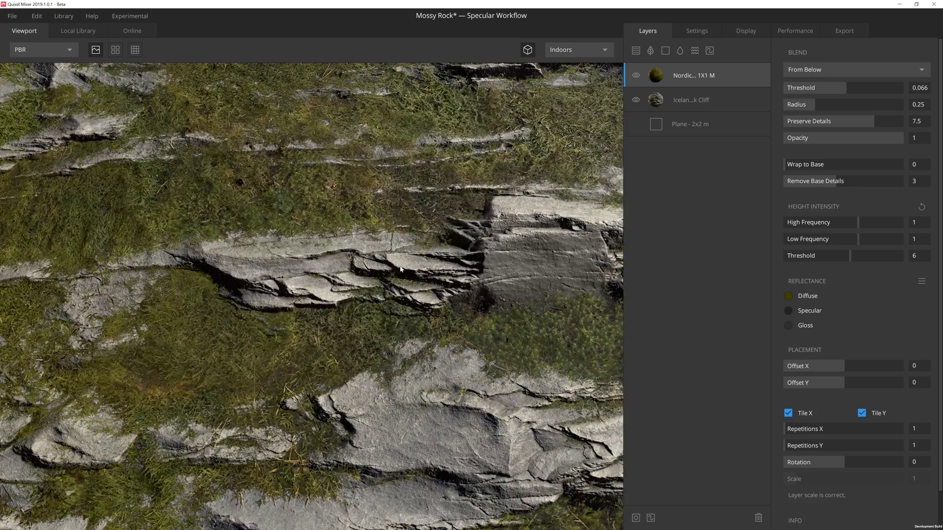
scroll(428, 269, up, 3)
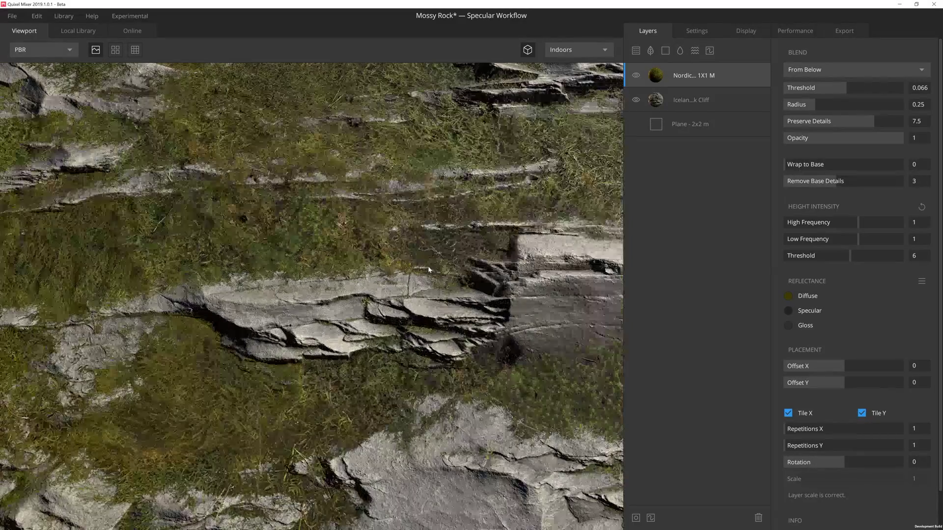
drag(810, 104, 831, 112)
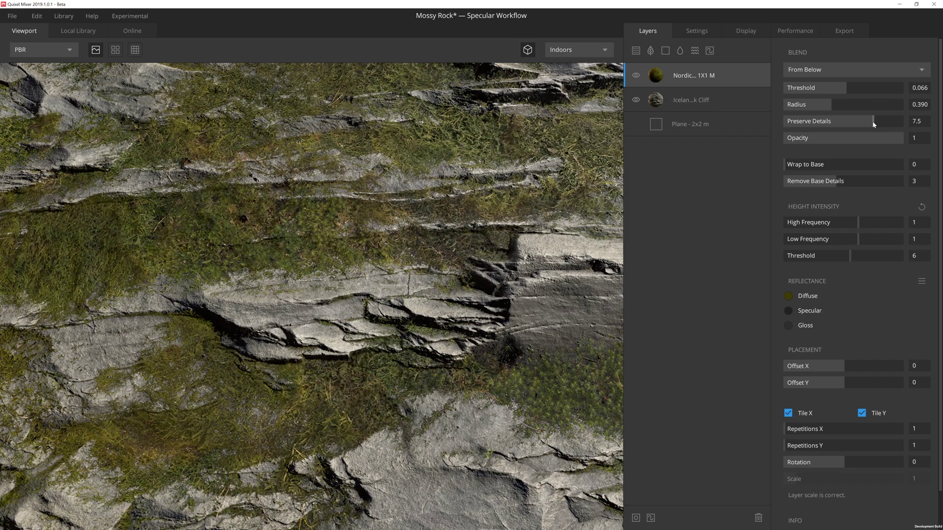
Step: Raise the moss layer's Preserve Details to 9.284 and on to 9.751
drag(874, 124, 894, 122)
scroll(468, 298, up, 3)
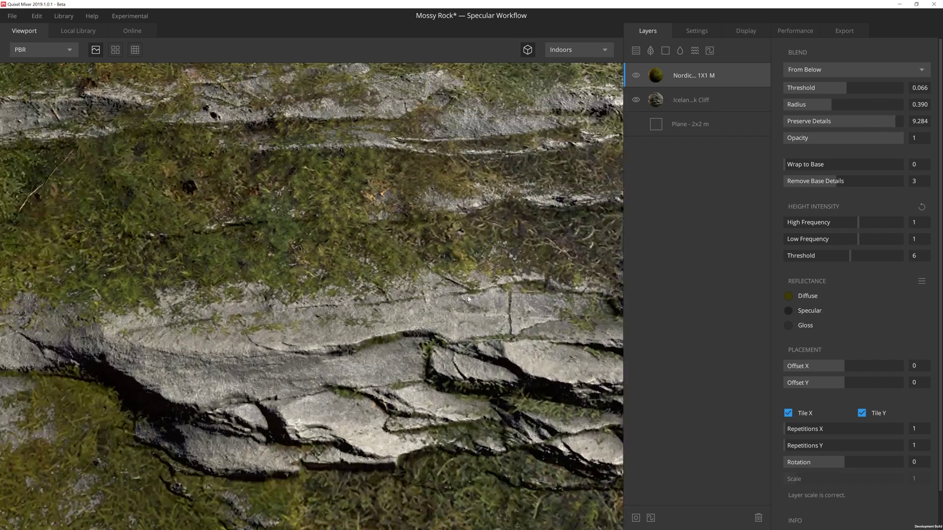
scroll(468, 299, up, 2)
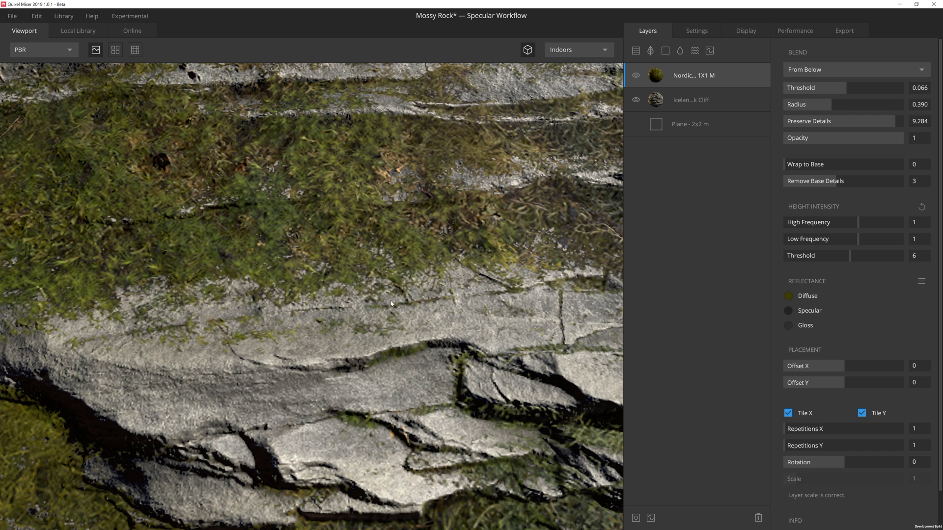
drag(894, 121, 900, 121)
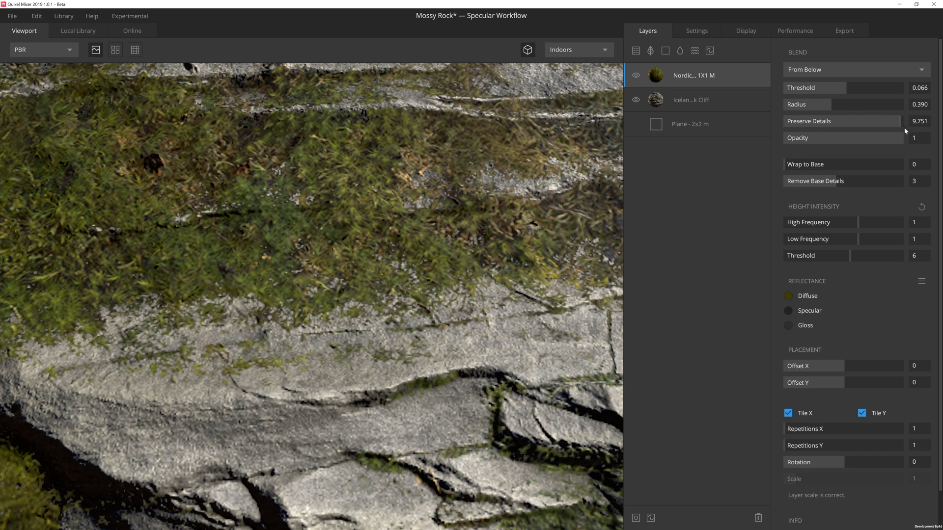
Step: Lower the moss layer's Preserve Details to 0.311 and inspect the transition between moss and rock up close
drag(894, 121, 788, 129)
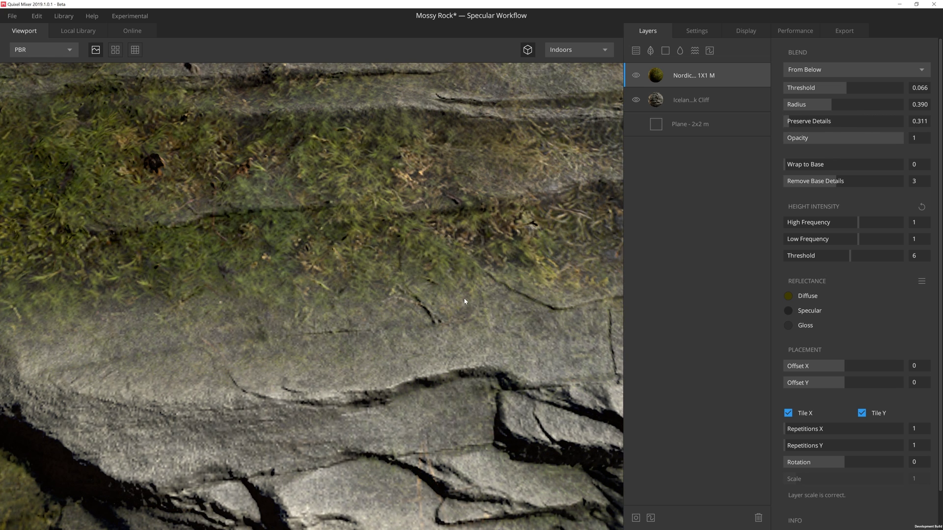
scroll(464, 298, down, 3)
scroll(464, 302, down, 3)
middle_drag(464, 301, 445, 331)
scroll(422, 332, up, 3)
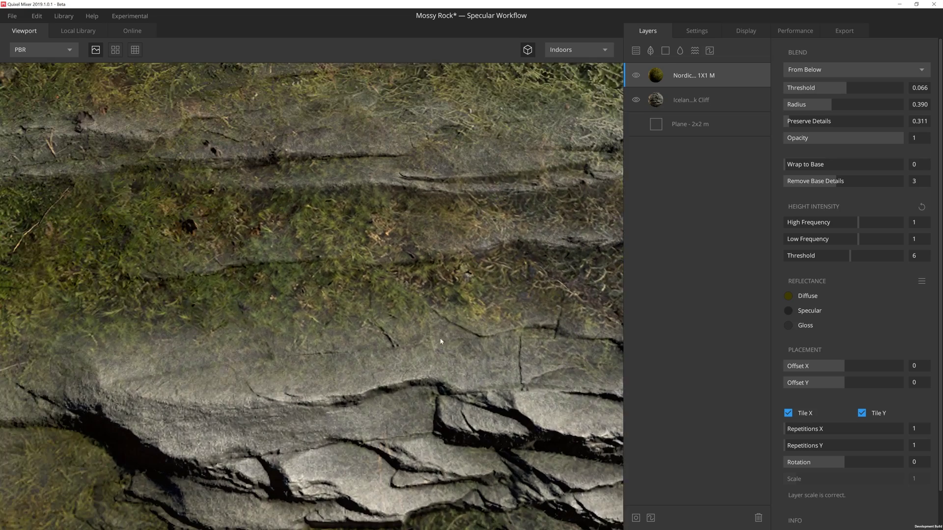
scroll(410, 328, up, 3)
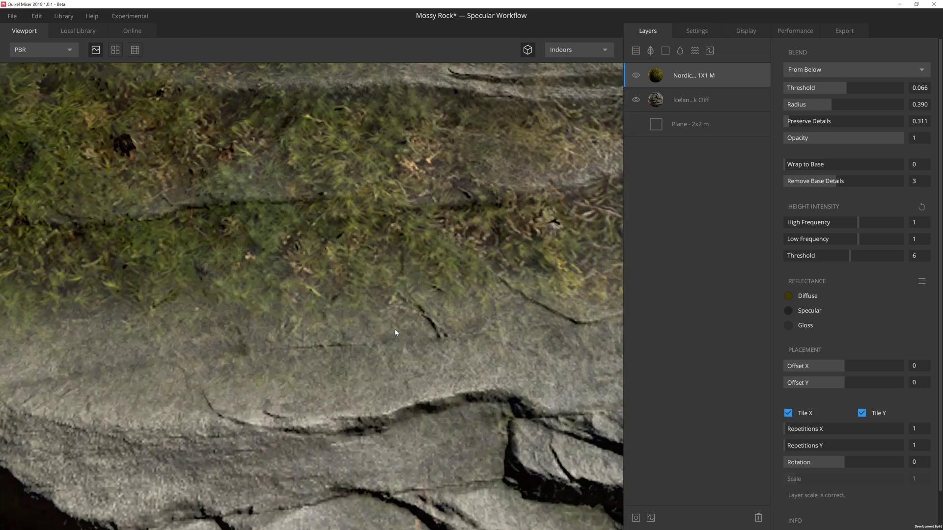
scroll(396, 334, up, 2)
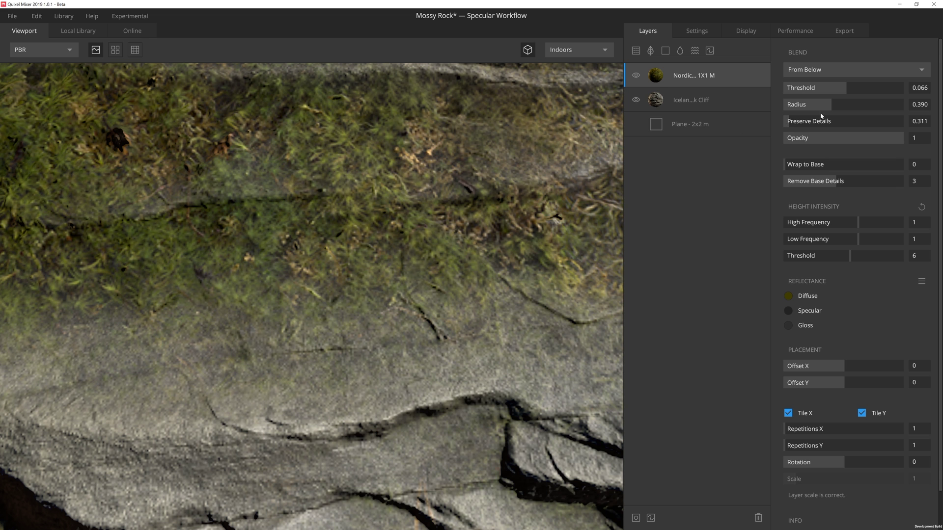
Step: Set the moss layer's Preserve Details to 9.232, with Opacity at 1
drag(794, 122, 894, 117)
scroll(401, 215, down, 4)
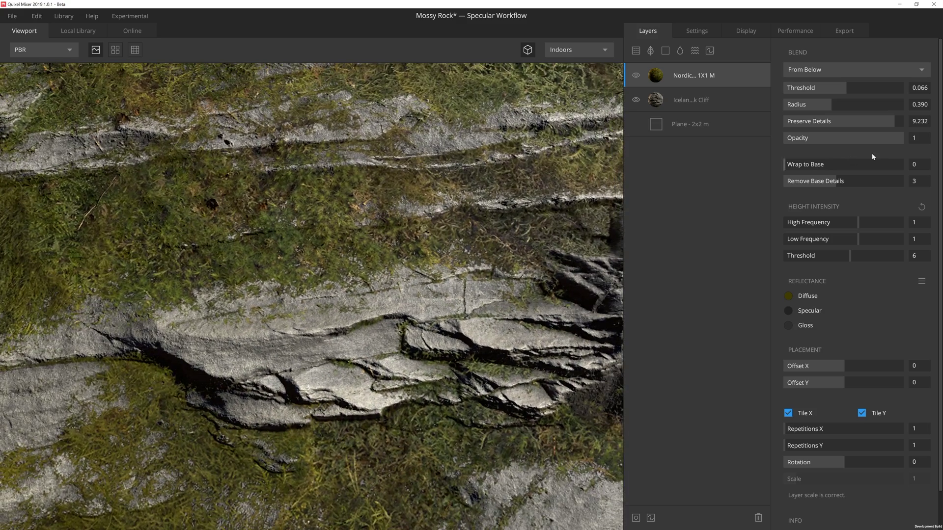
mouse_move(902, 140)
mouse_down()
mouse_move(795, 145)
mouse_move(916, 139)
mouse_up()
Step: Raise the moss layer's Wrap to Base to 1 and inspect how the moss follows the rock relief
scroll(442, 260, down, 2)
middle_drag(442, 261, 426, 268)
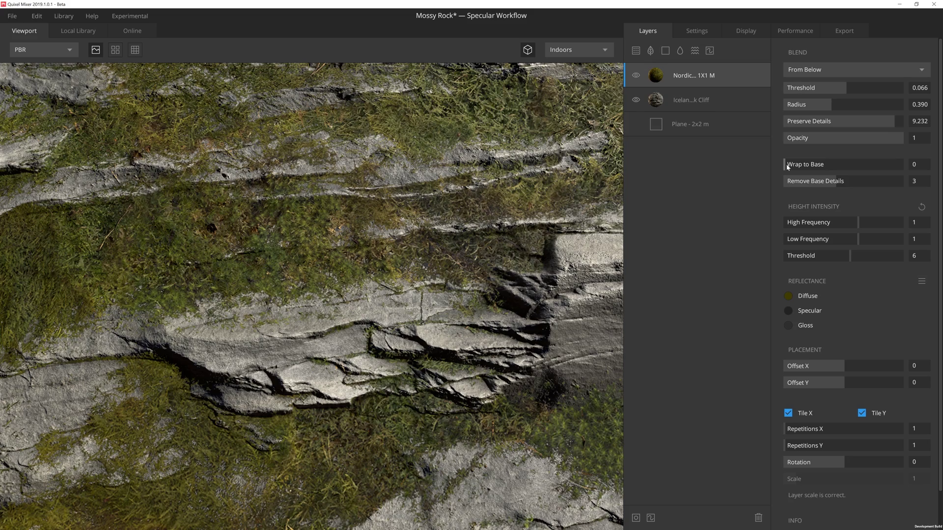
drag(579, 219, 566, 197)
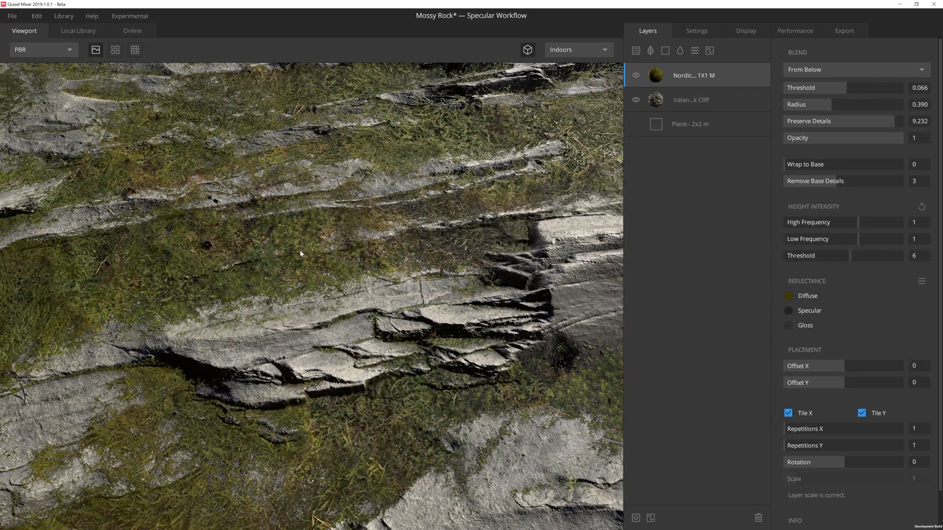
drag(370, 258, 374, 256)
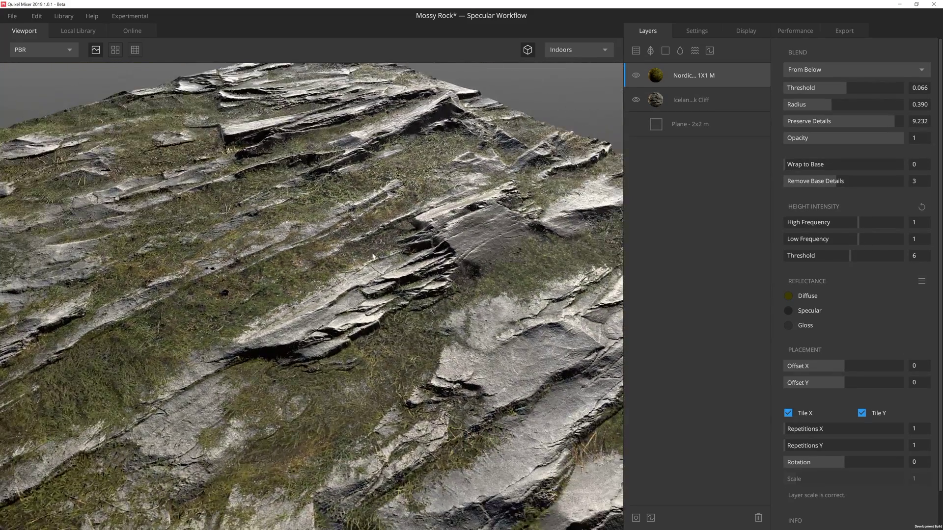
click(801, 165)
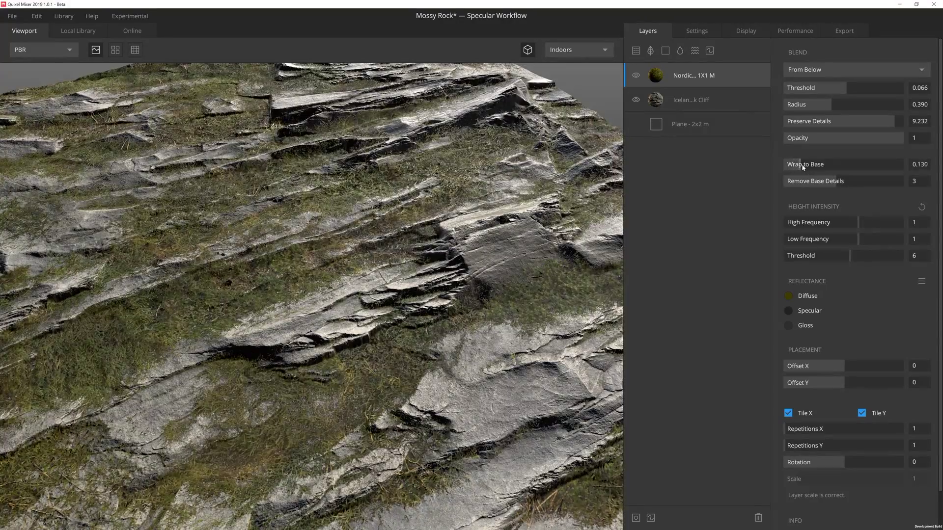
drag(803, 167, 894, 162)
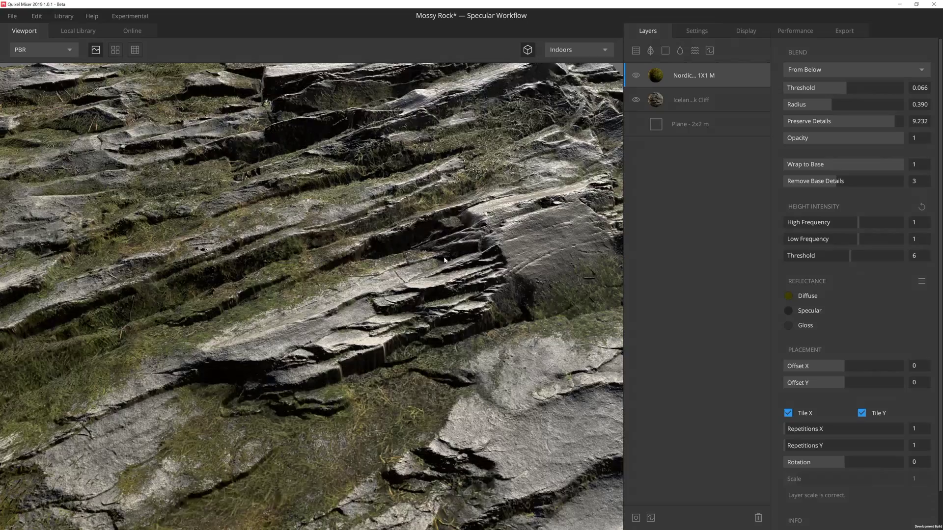
drag(444, 260, 484, 330)
scroll(302, 220, down, 3)
middle_drag(305, 221, 304, 251)
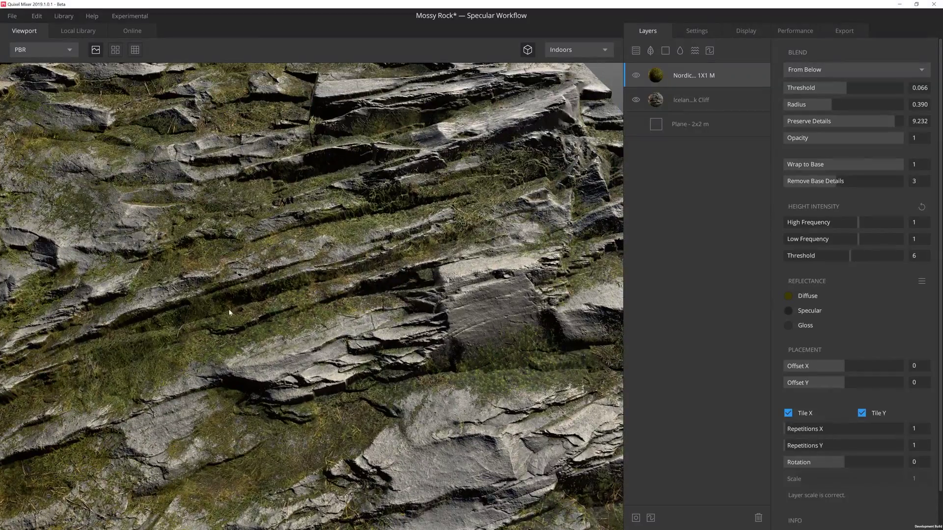
drag(300, 284, 327, 289)
scroll(328, 289, up, 3)
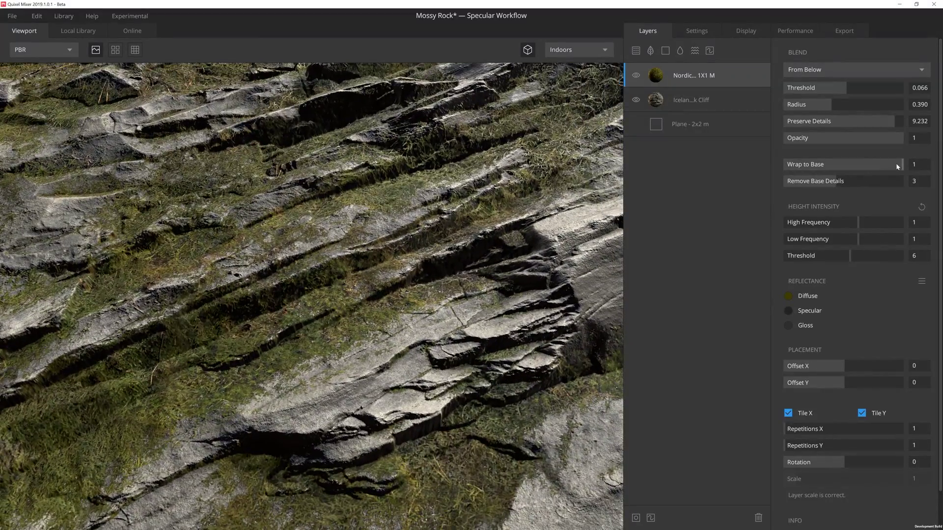
Step: Lower the moss layer's Wrap to Base to 0 and examine the moss surface from a low angle
drag(896, 163, 781, 169)
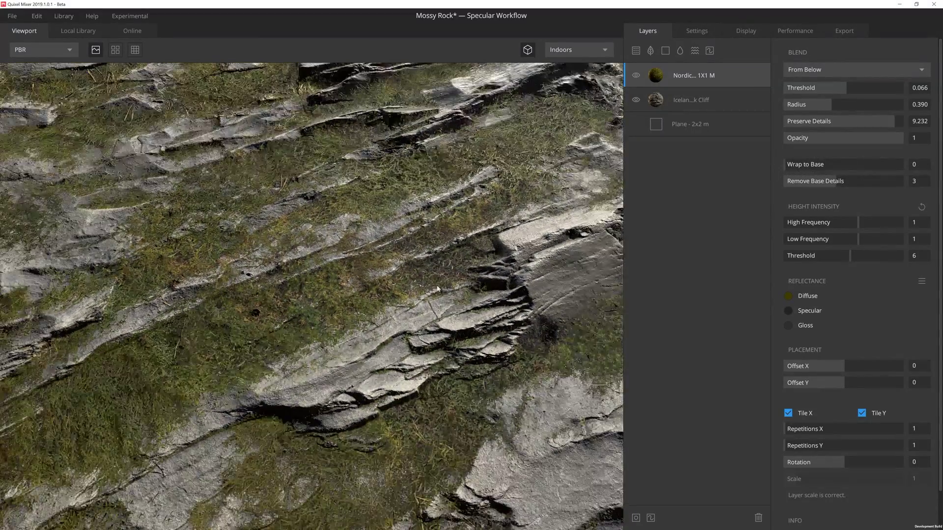
drag(437, 288, 401, 266)
scroll(402, 265, down, 3)
scroll(344, 277, up, 3)
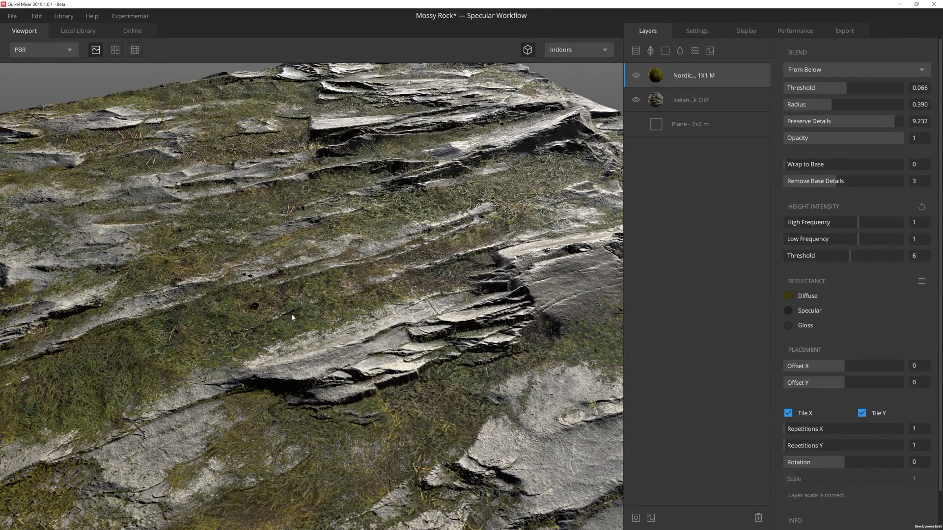
drag(284, 262, 282, 270)
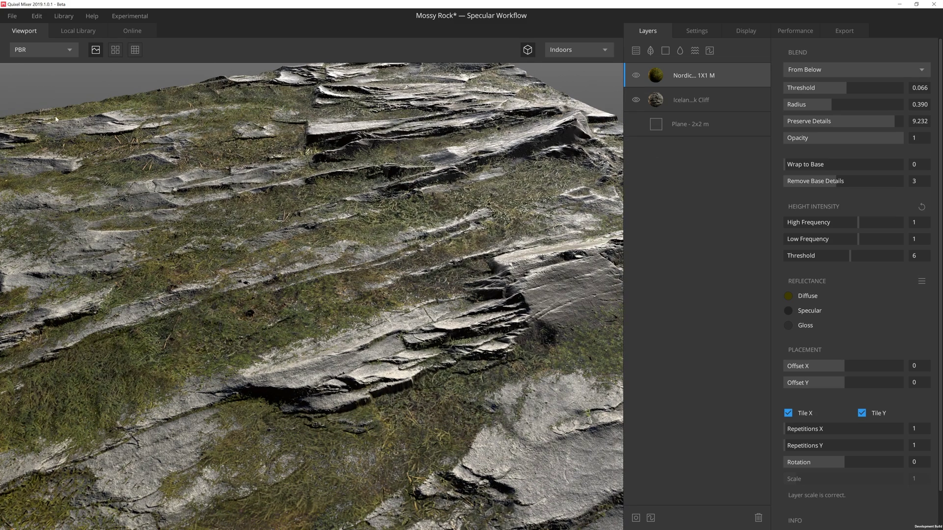
Step: Display the Displacement map and set the moss layer's Wrap to Base to 1
click(36, 49)
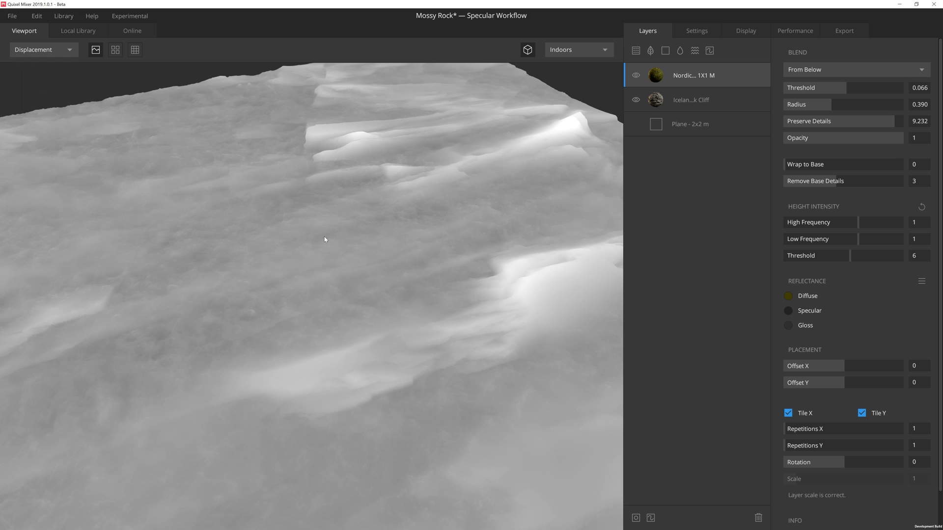
drag(323, 271, 240, 326)
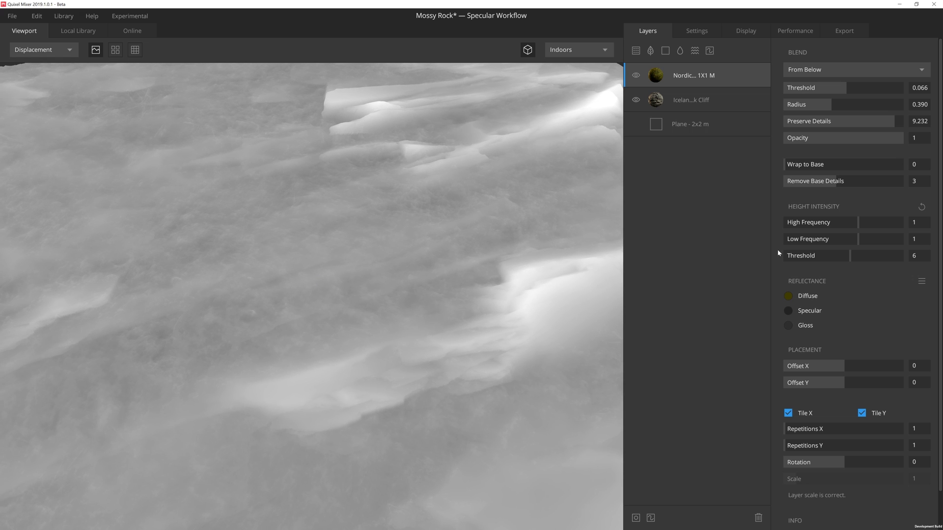
drag(787, 164, 912, 164)
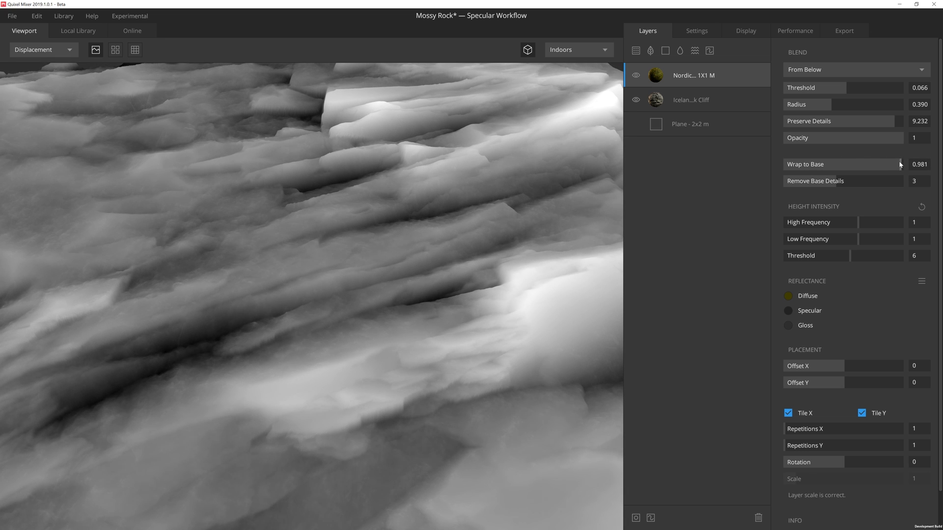
Step: Return the viewport to PBR shading and view the wrapped moss over the rock
click(65, 51)
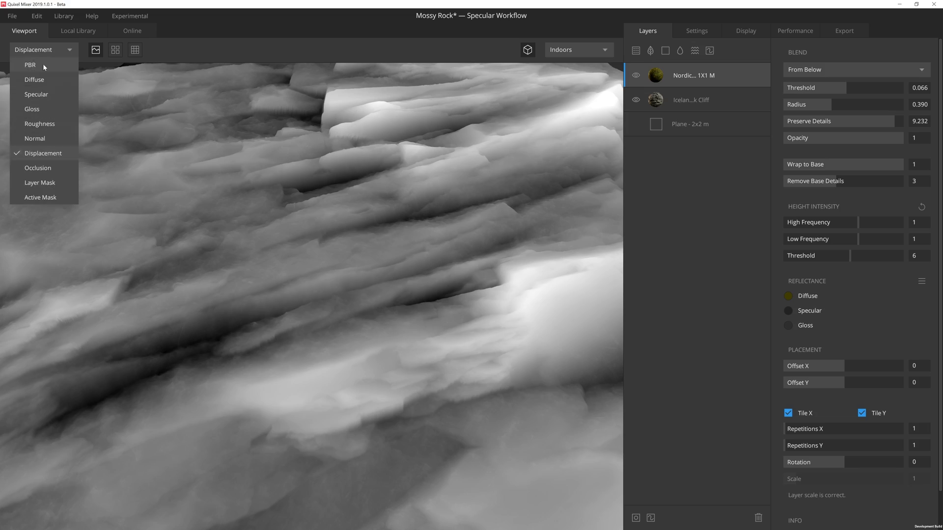
click(43, 69)
drag(578, 214, 427, 290)
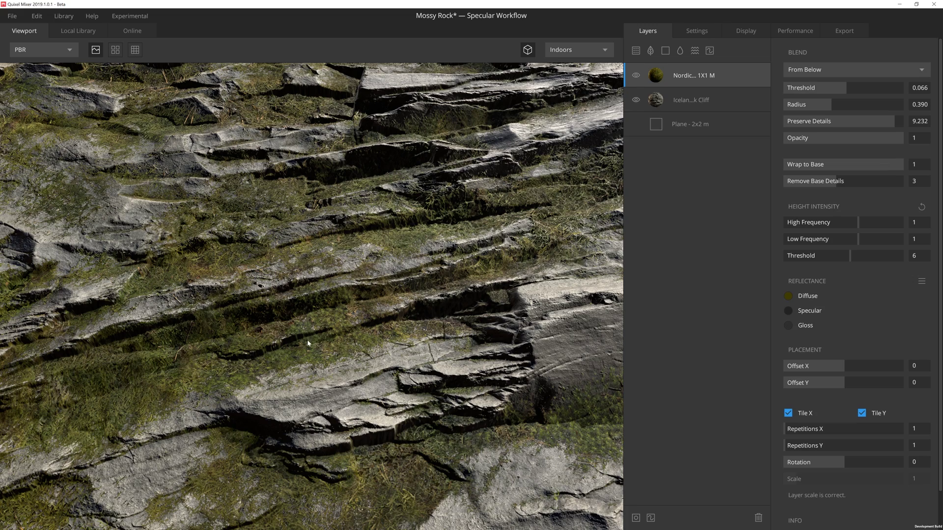
Step: Set the moss layer's Remove Base Details to 7
middle_drag(307, 339, 333, 332)
scroll(332, 333, up, 3)
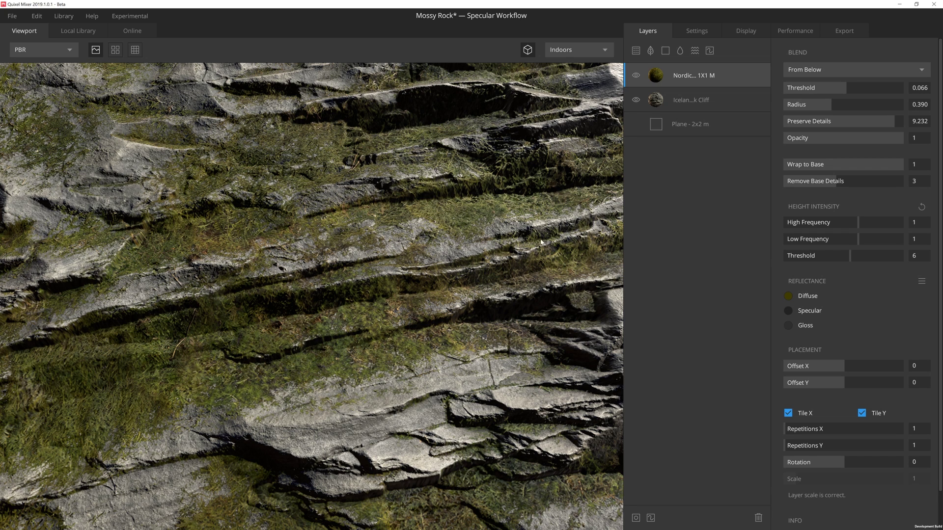
drag(575, 236, 545, 239)
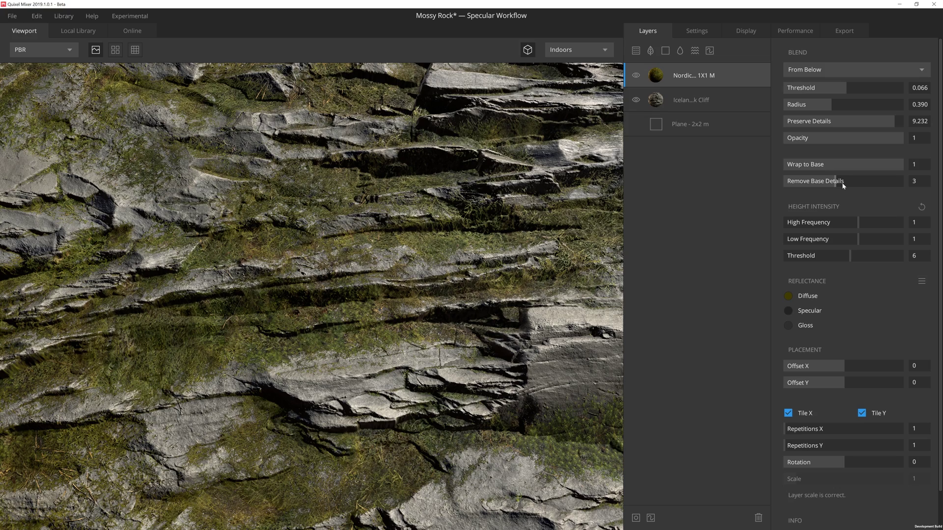
drag(845, 185, 936, 181)
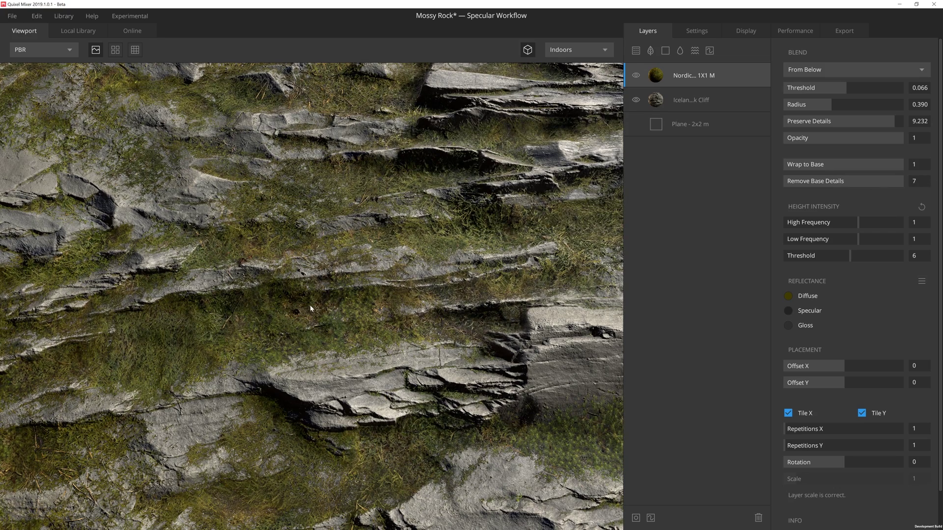
Step: Lower the moss layer's Remove Base Details to 0 and examine the underlying rock detail up close
drag(264, 305, 354, 347)
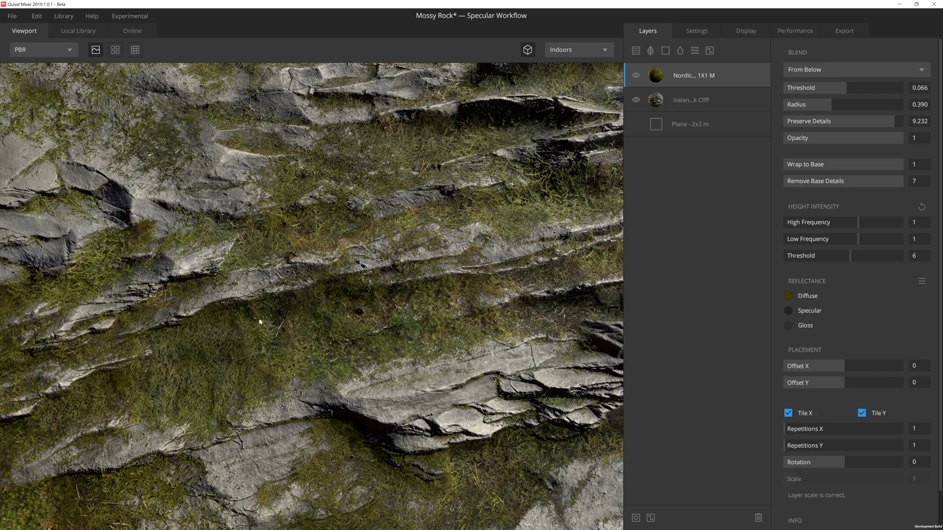
drag(281, 328, 314, 287)
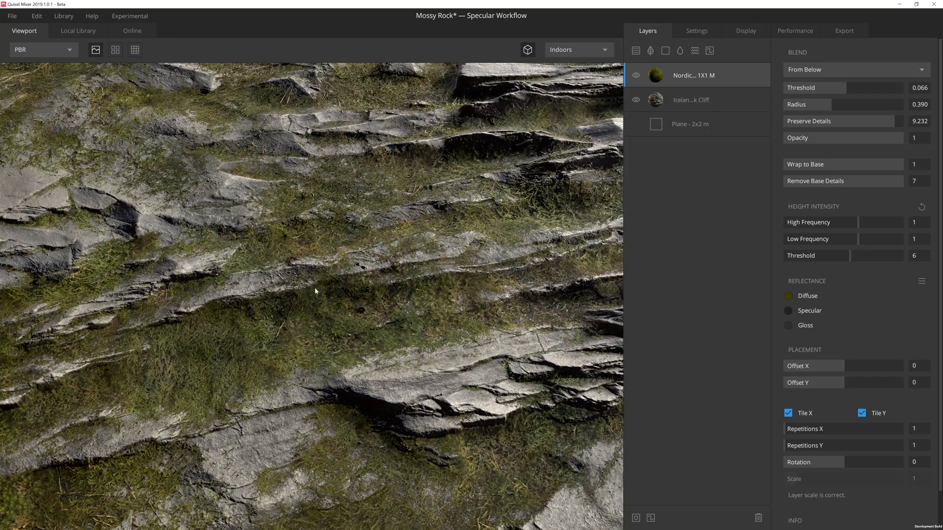
drag(890, 185, 780, 188)
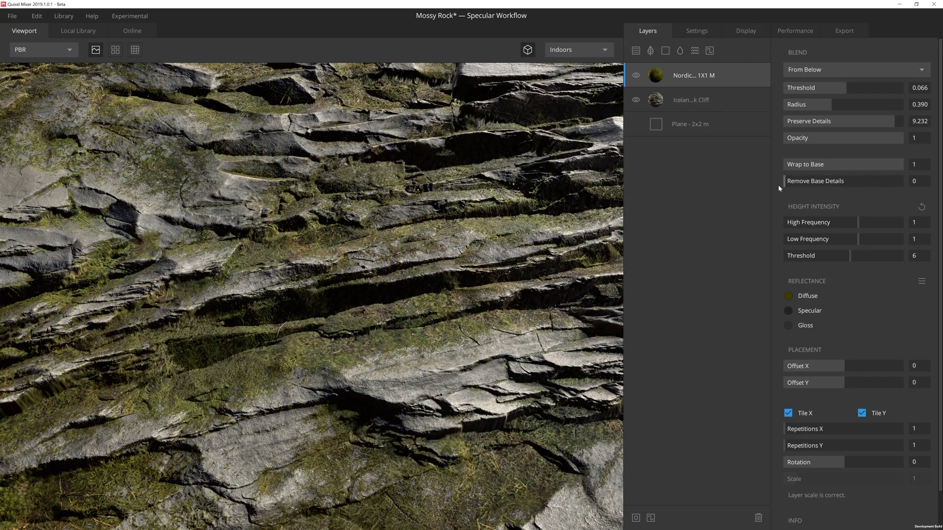
right_drag(318, 297, 405, 384)
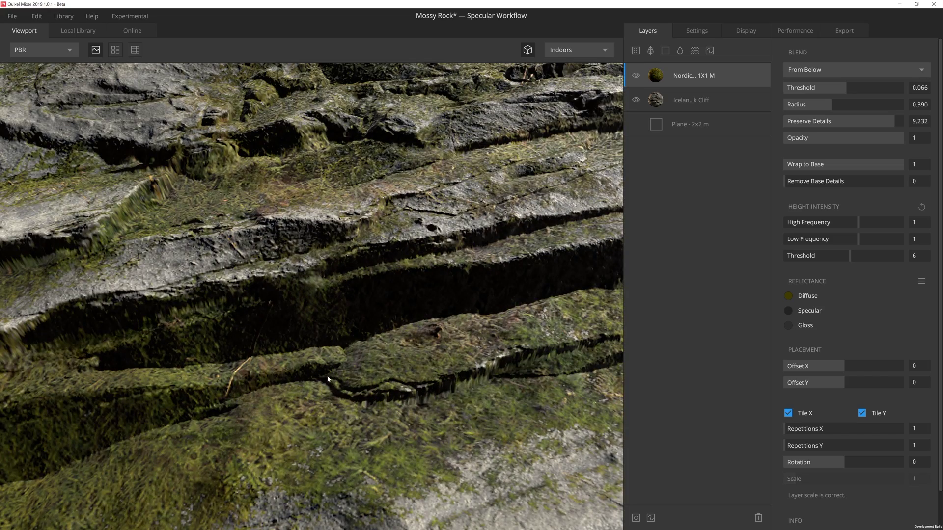
middle_drag(326, 375, 304, 346)
drag(304, 346, 285, 369)
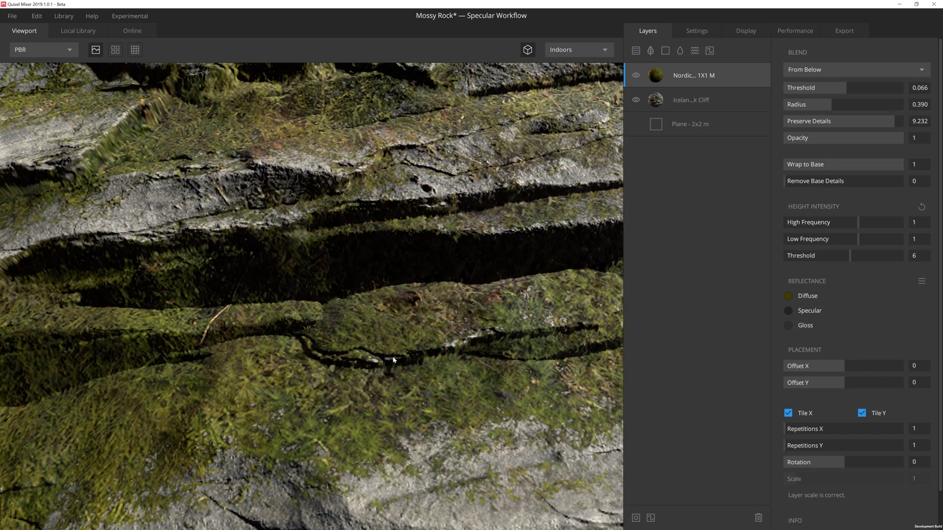
Step: Try the moss layer's Remove Base Details at 7 and settle it at 6
drag(802, 182, 932, 186)
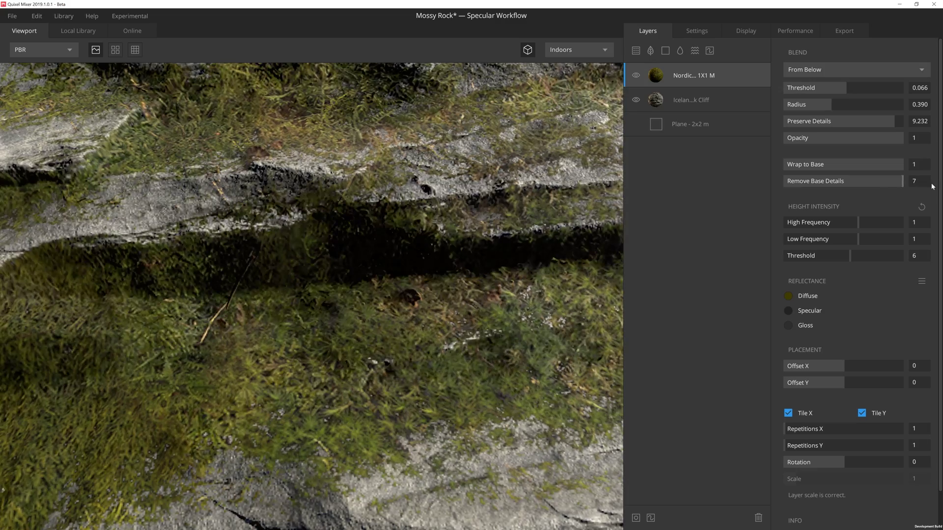
scroll(357, 340, down, 8)
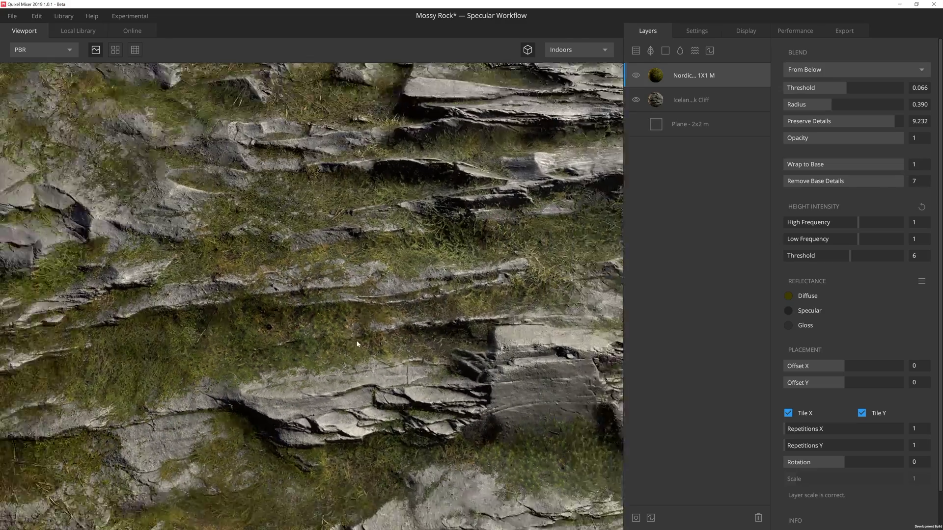
drag(340, 333, 322, 334)
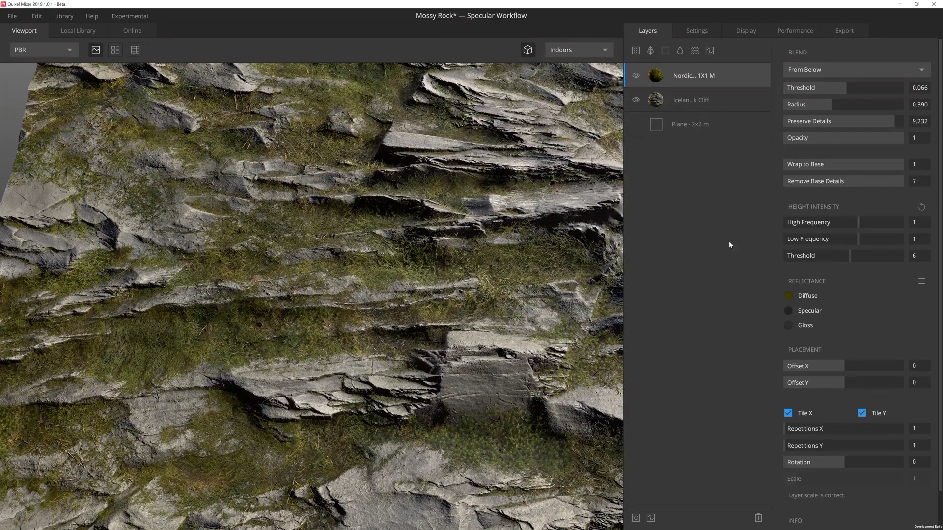
click(893, 185)
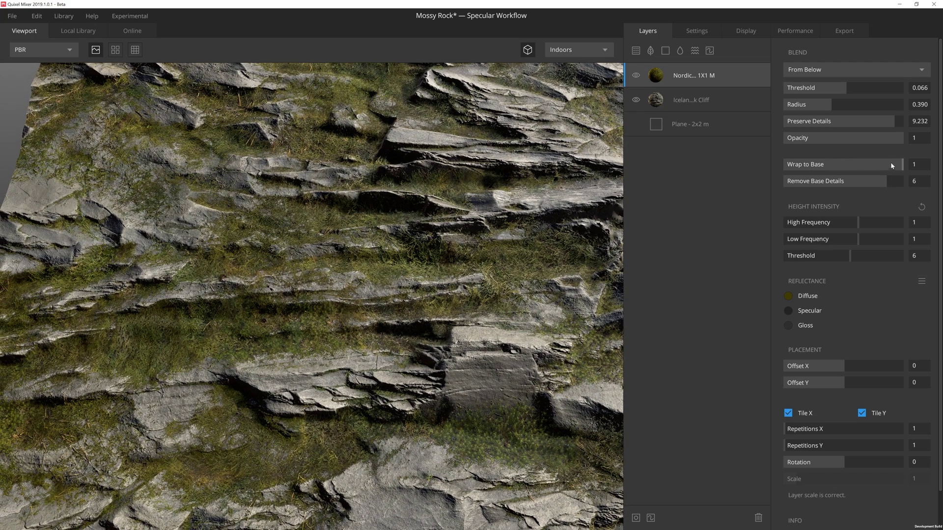
Step: Compare the moss layer's Wrap to Base at 0.506 and 0 from low viewing angles
drag(891, 164, 845, 167)
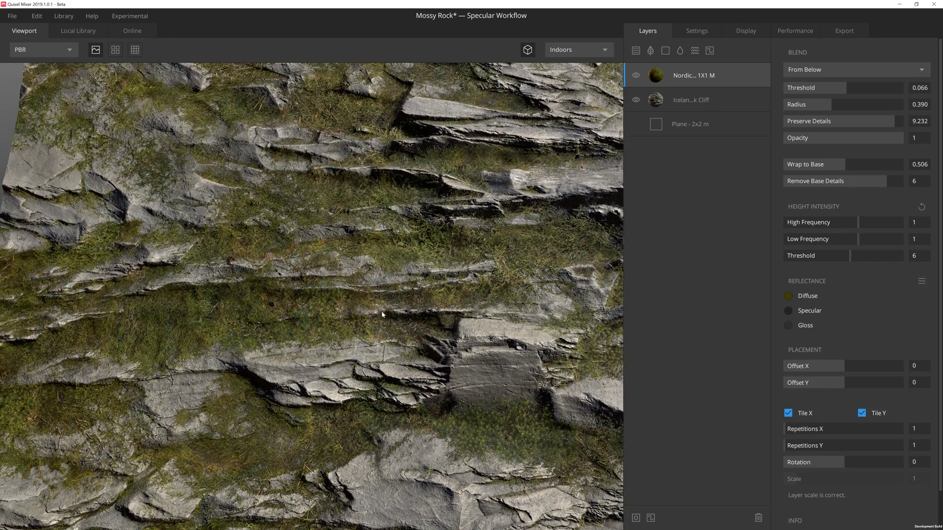
drag(381, 311, 403, 284)
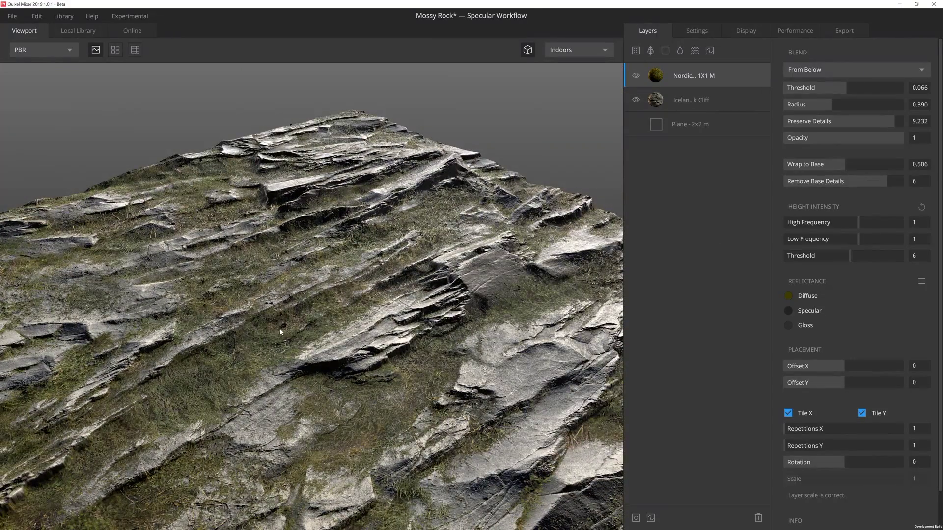
drag(259, 344, 328, 326)
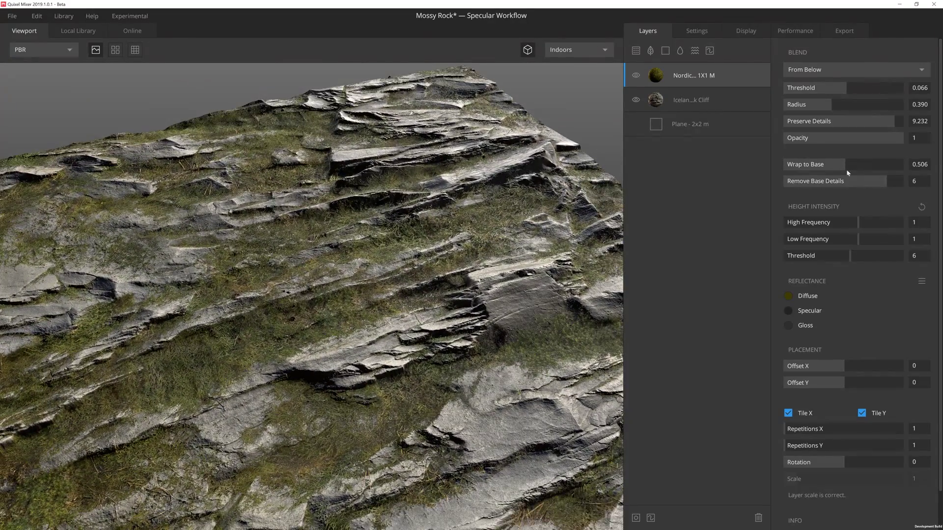
drag(841, 164, 754, 168)
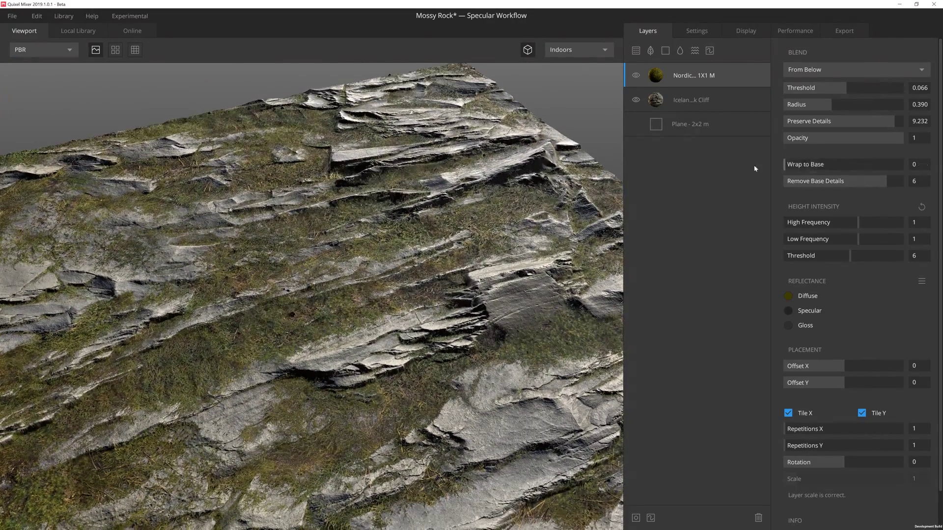
drag(417, 314, 448, 232)
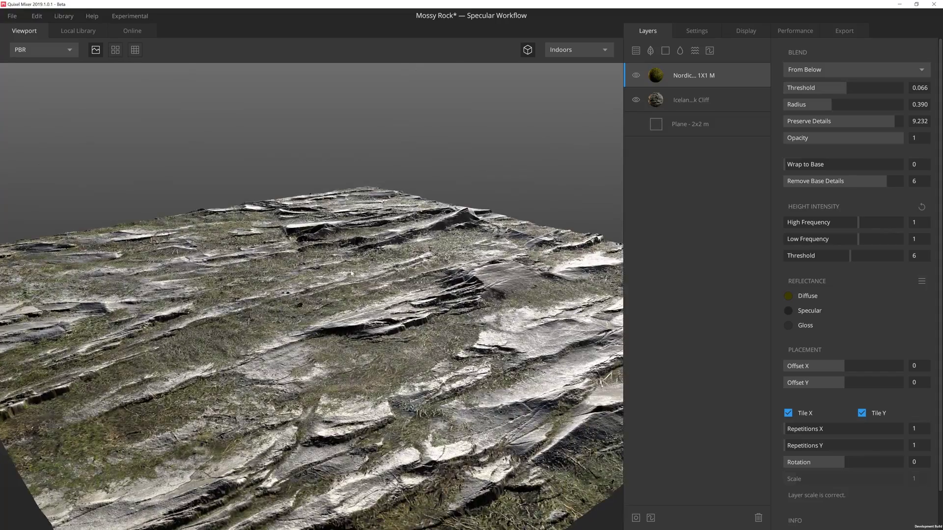
drag(380, 273, 353, 294)
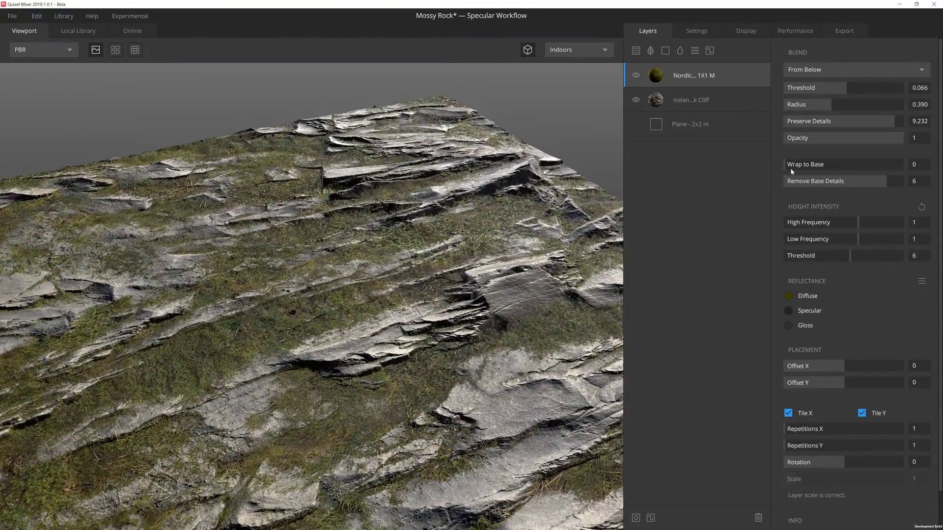
Step: Try the moss layer's Wrap to Base at 1 and settle it at 0.504
drag(792, 171, 911, 181)
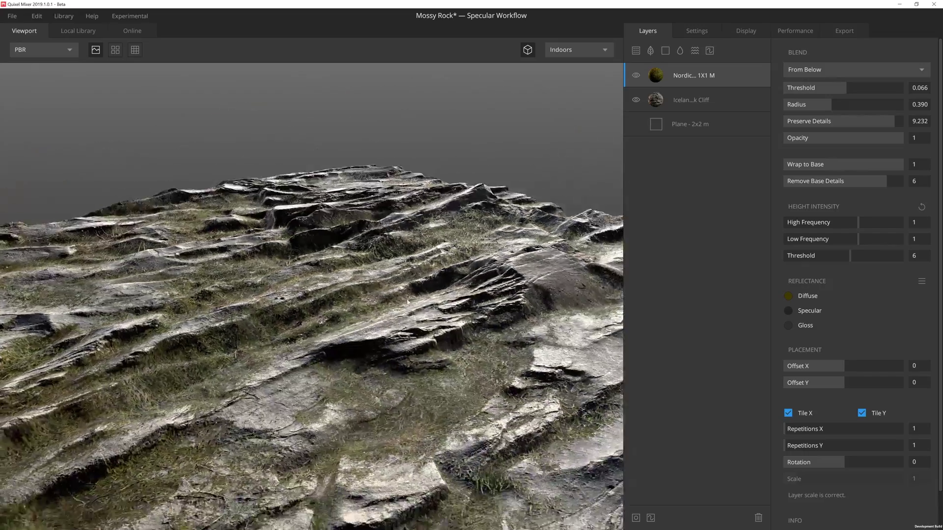
drag(408, 302, 325, 401)
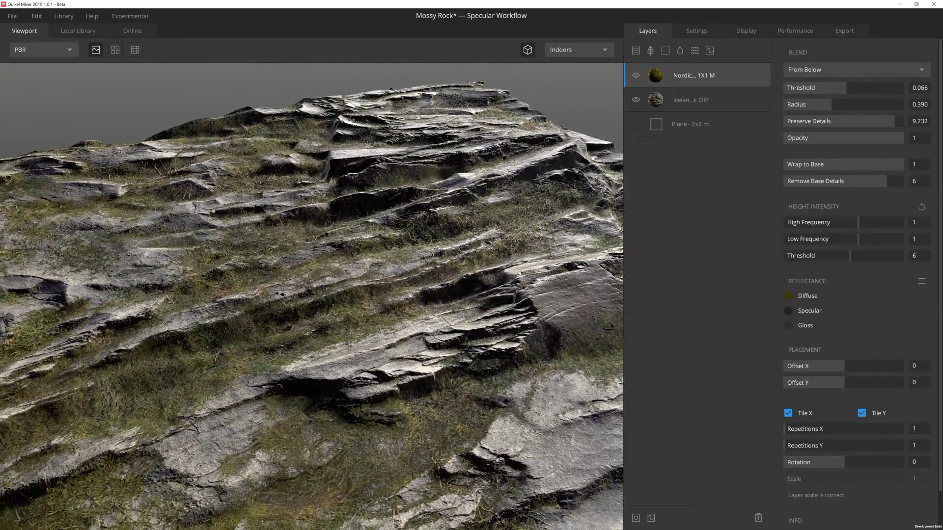
drag(890, 169, 844, 171)
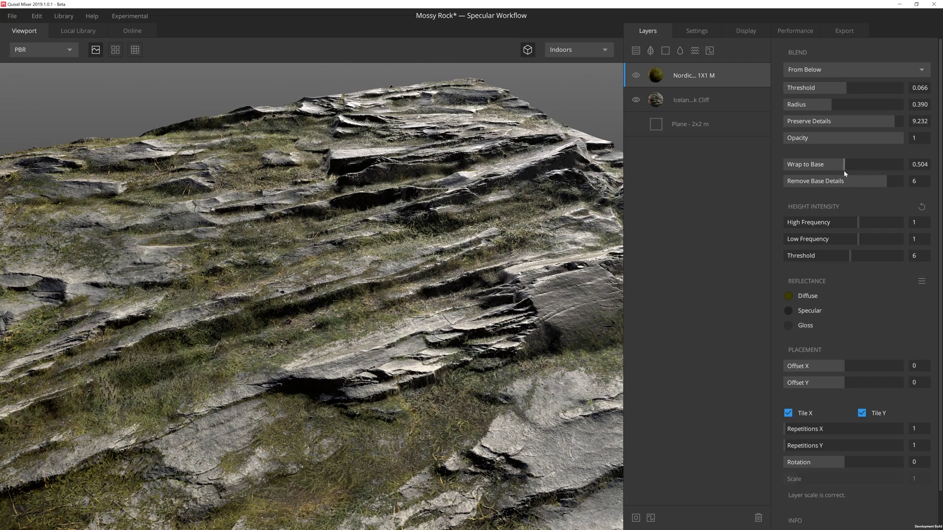
drag(393, 353, 430, 298)
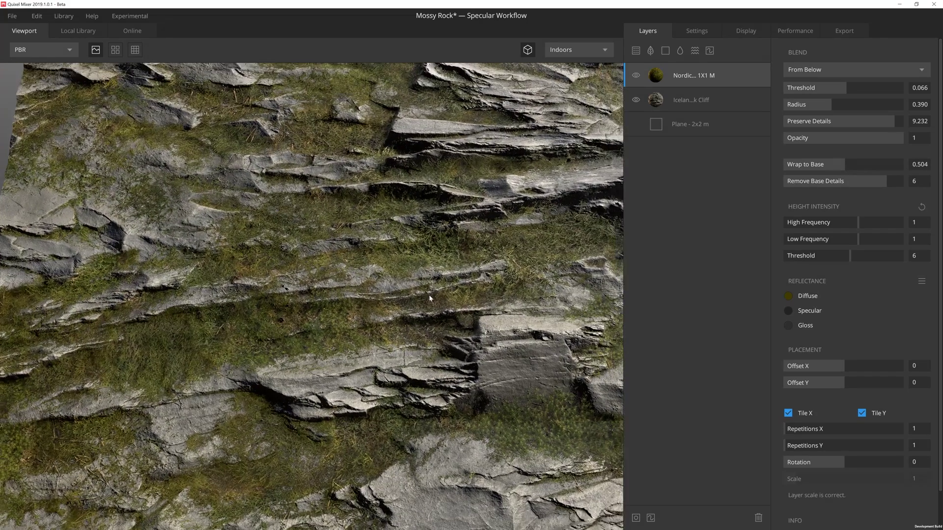
Step: Set the moss layer's Preserve Details to 7.5
drag(895, 123, 924, 122)
text(7.5)
key(Return)
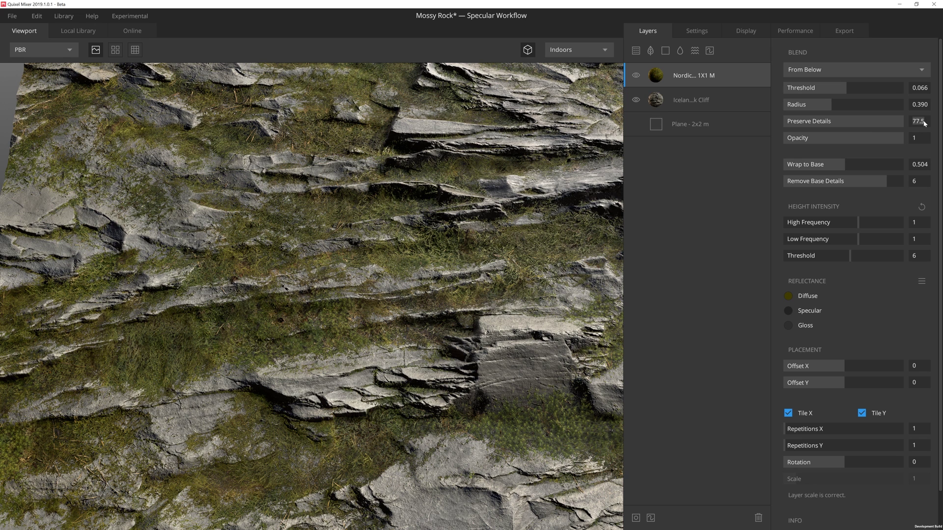
text(7.5)
key(Return)
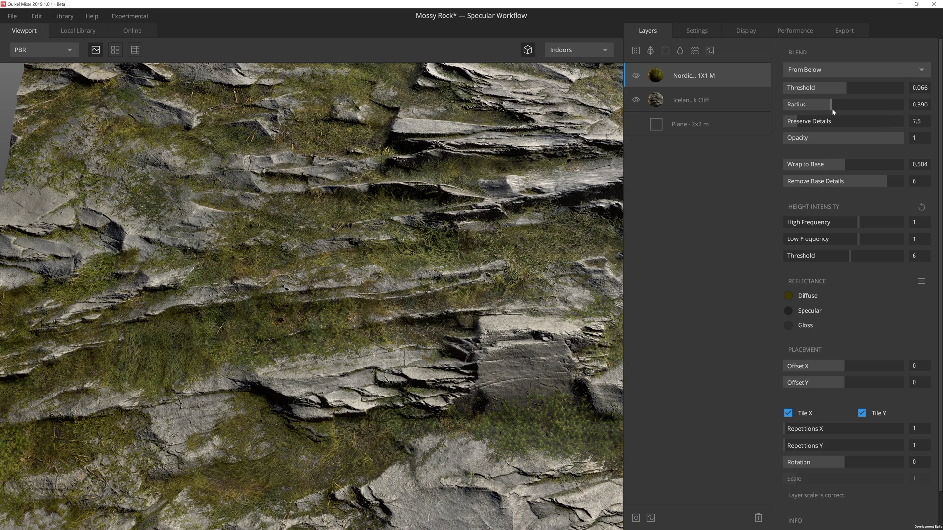
Step: Set the moss layer's Radius to 0.504 and Threshold to 0.099, and view the whole plane
drag(833, 110, 846, 93)
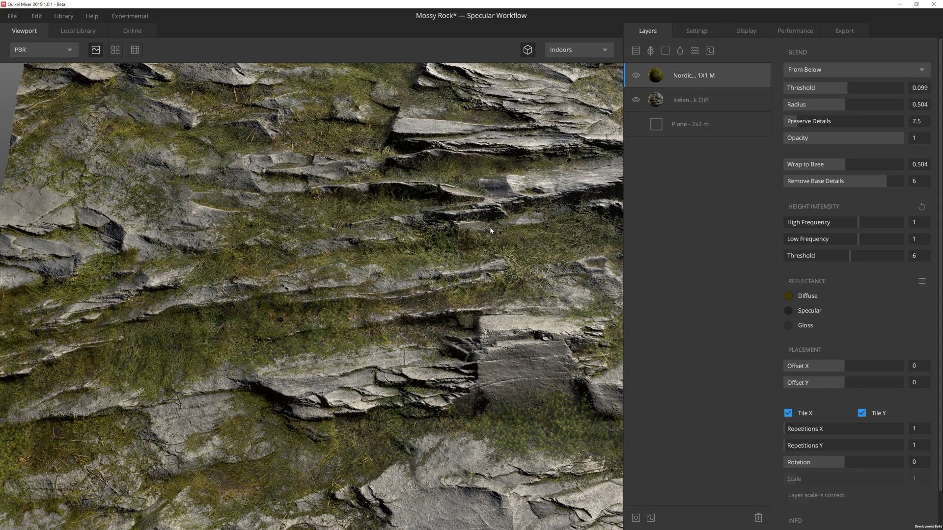
scroll(464, 257, down, 3)
scroll(393, 275, down, 3)
middle_drag(428, 261, 400, 241)
drag(400, 242, 401, 249)
middle_drag(401, 249, 399, 260)
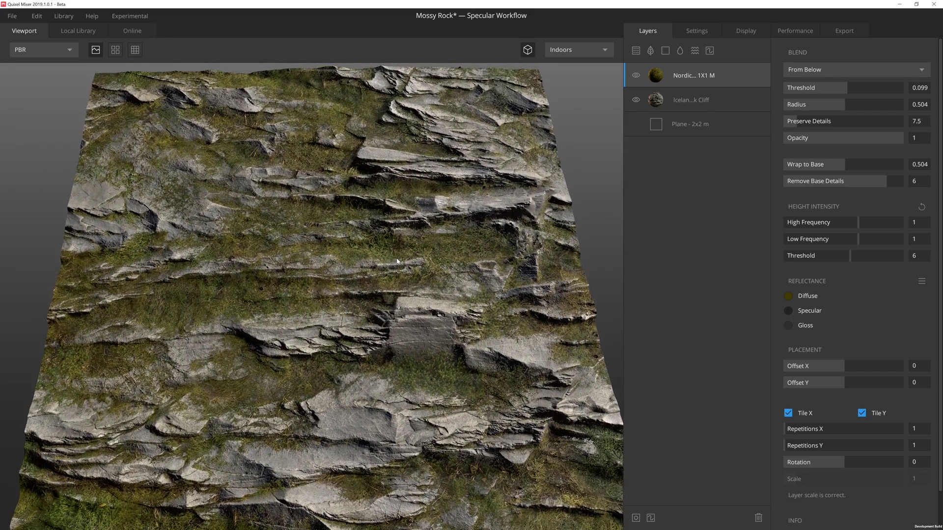
drag(399, 260, 397, 264)
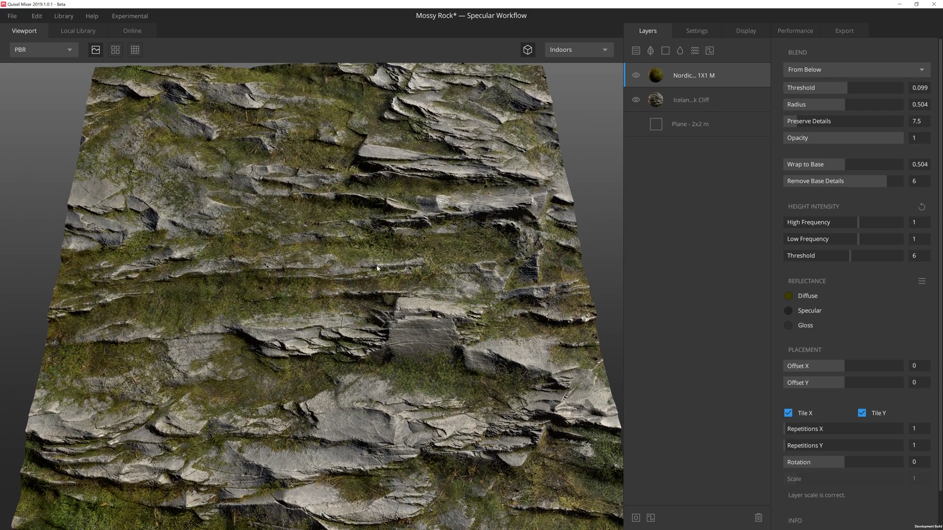
Step: Add the Fallen Branches decal from the local library as a new layer and blend it From Above
click(652, 52)
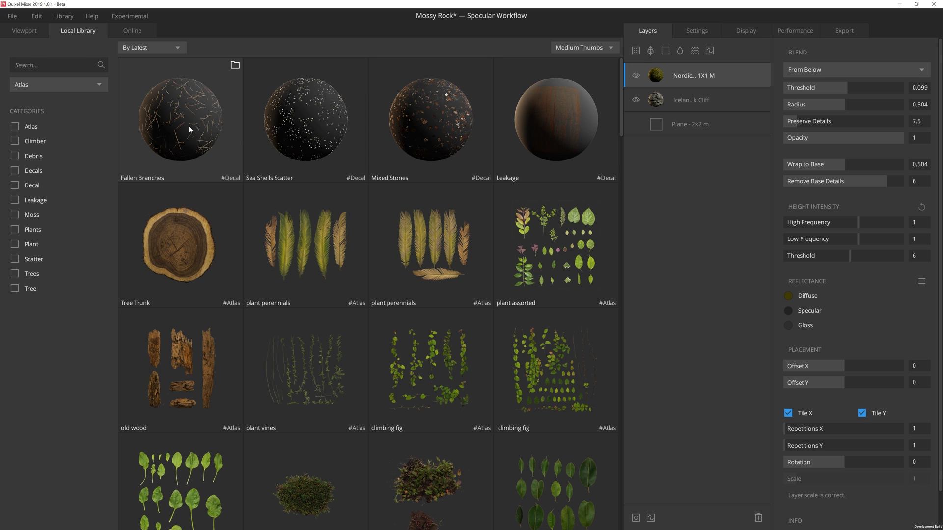
click(189, 129)
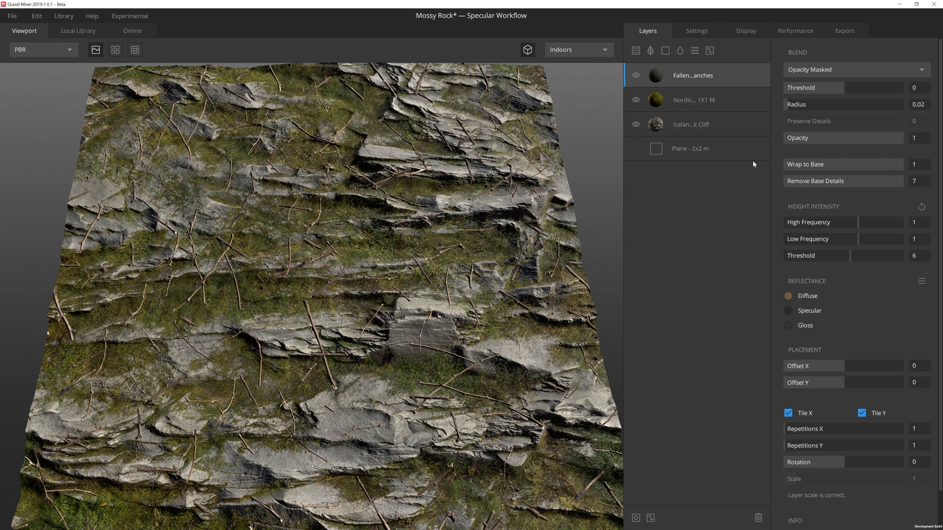
click(845, 69)
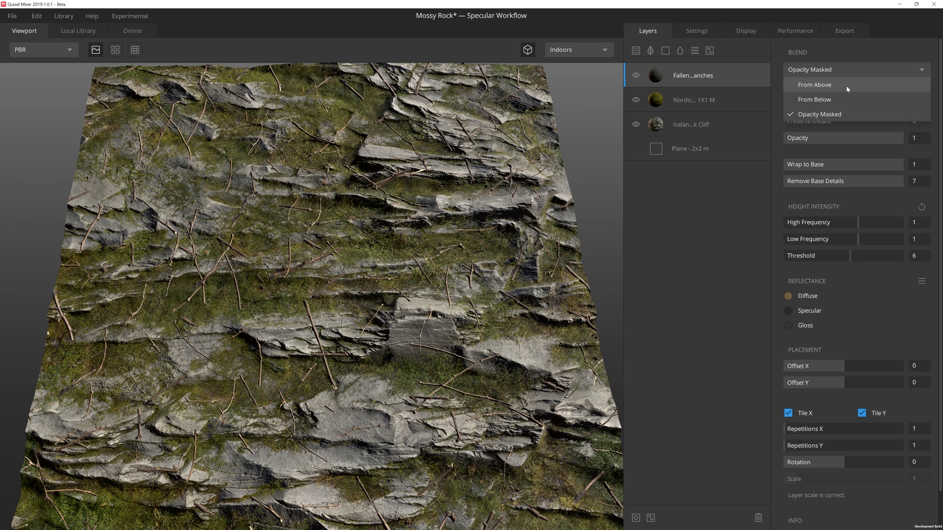
click(846, 86)
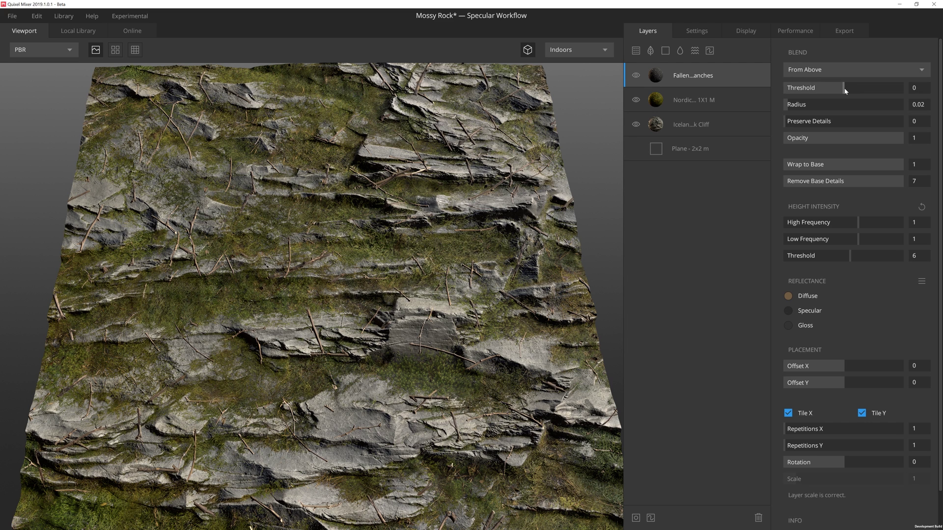
Step: Set the Fallen Branches layer's blend Threshold to 0.016 and its Repetitions X and Y to 3
drag(845, 88, 845, 88)
middle_drag(543, 209, 536, 211)
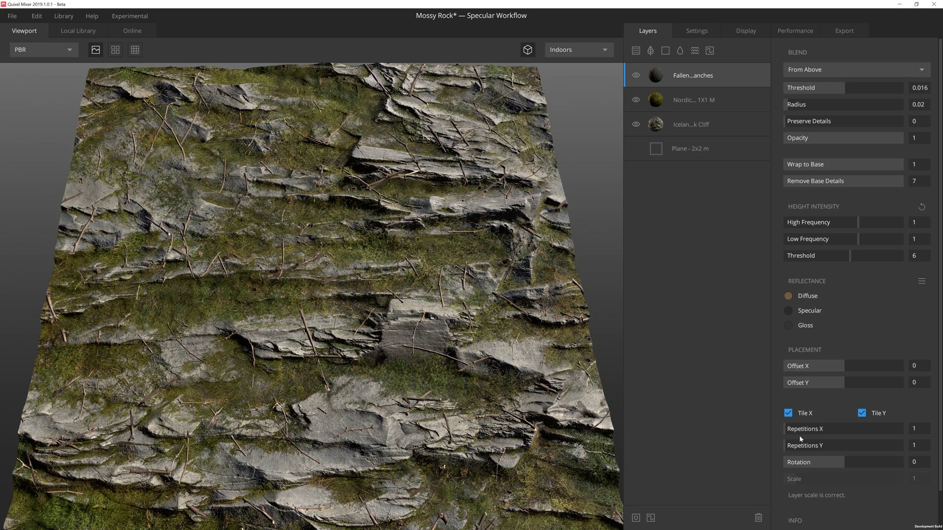
drag(790, 433, 800, 449)
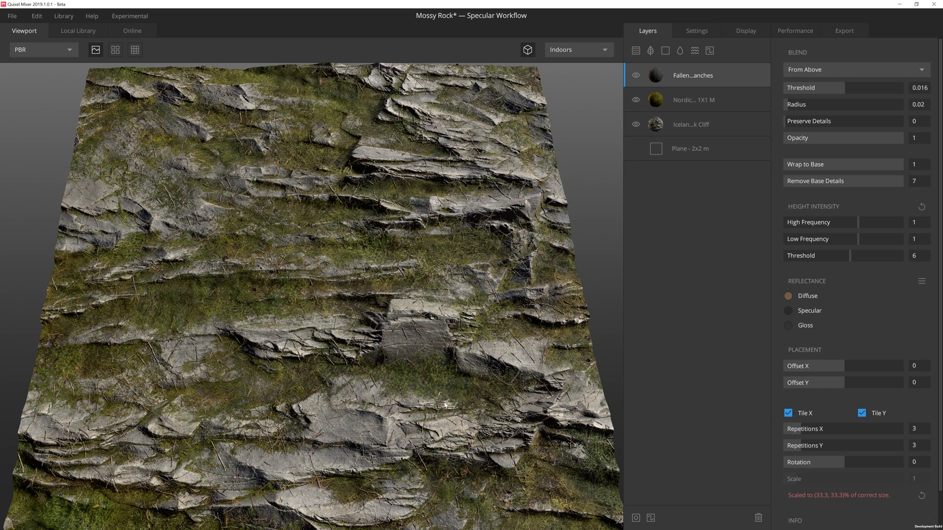
Step: Examine the scattered branches over the rock and moss from close up and across the whole plane
middle_drag(531, 432, 577, 391)
middle_drag(386, 299, 415, 371)
drag(415, 372, 379, 370)
middle_drag(380, 370, 308, 435)
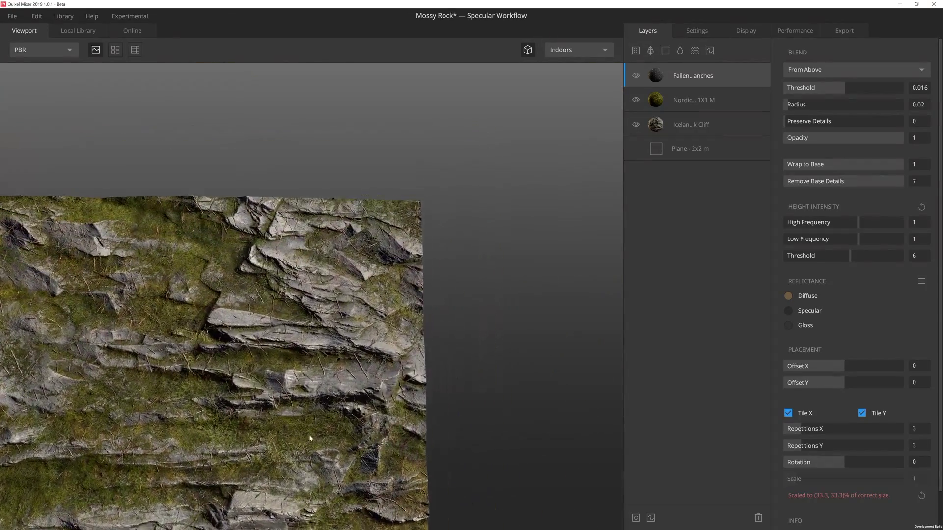
scroll(358, 380, up, 5)
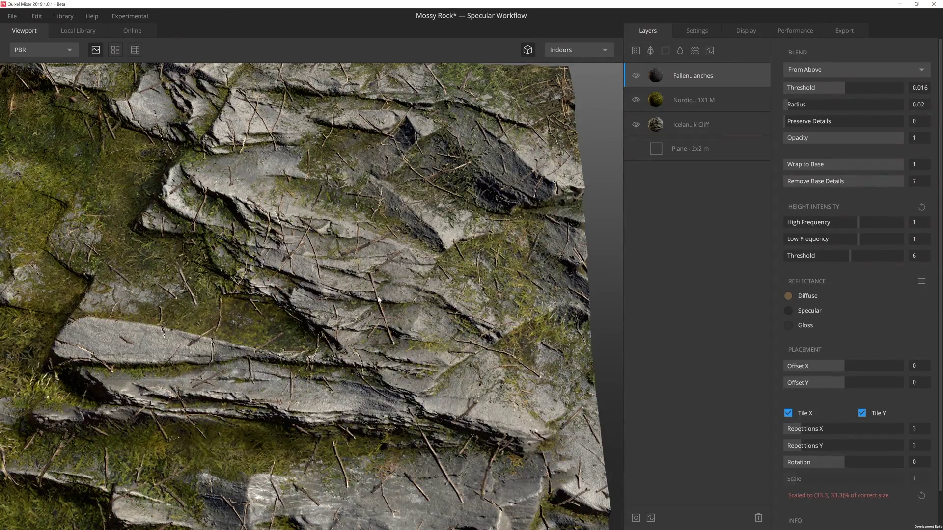
middle_drag(361, 342, 359, 249)
scroll(298, 295, down, 2)
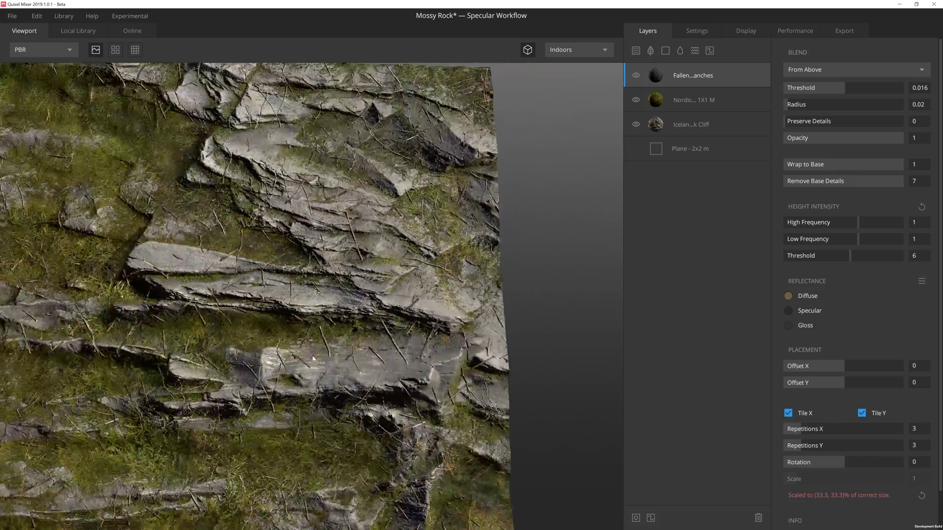
middle_drag(231, 413, 402, 335)
drag(402, 333, 456, 293)
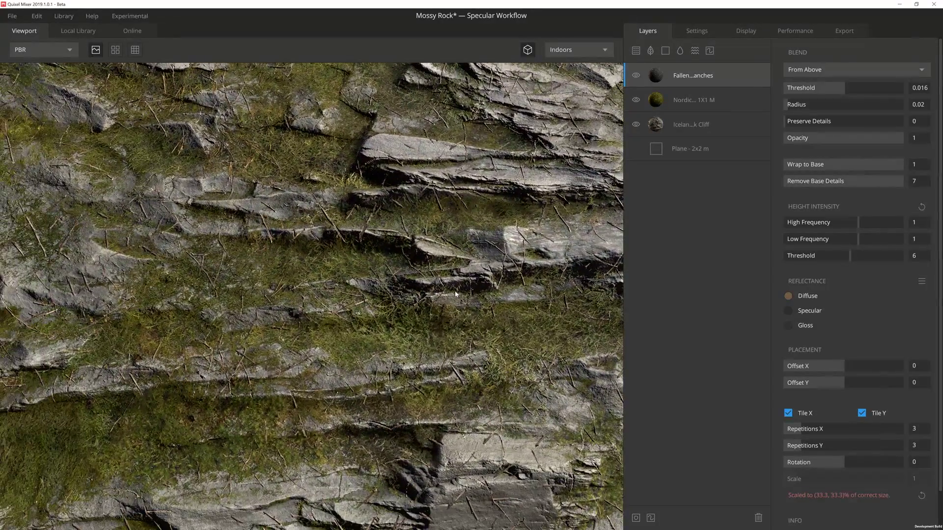
drag(347, 368, 454, 297)
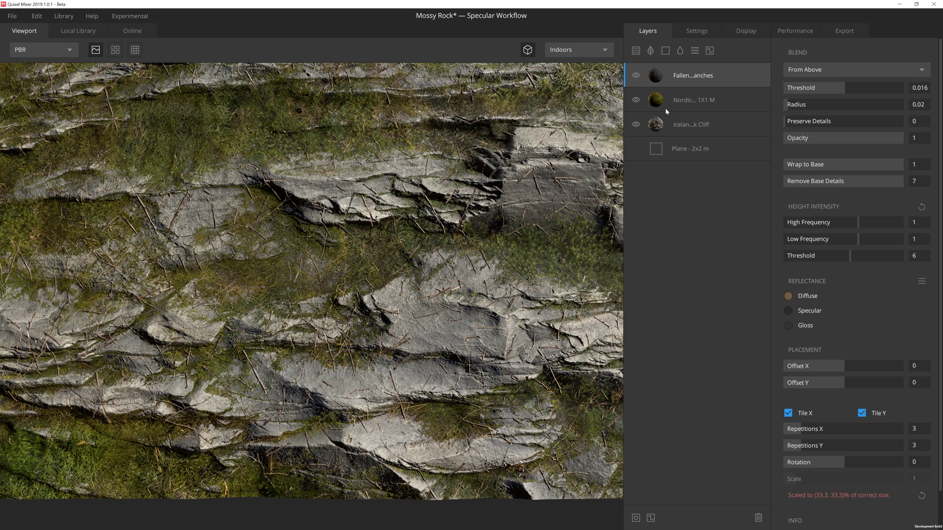
Step: Clip the Fallen Branches layer to the Nordic Moss layer directly beneath it
alt+click(695, 76)
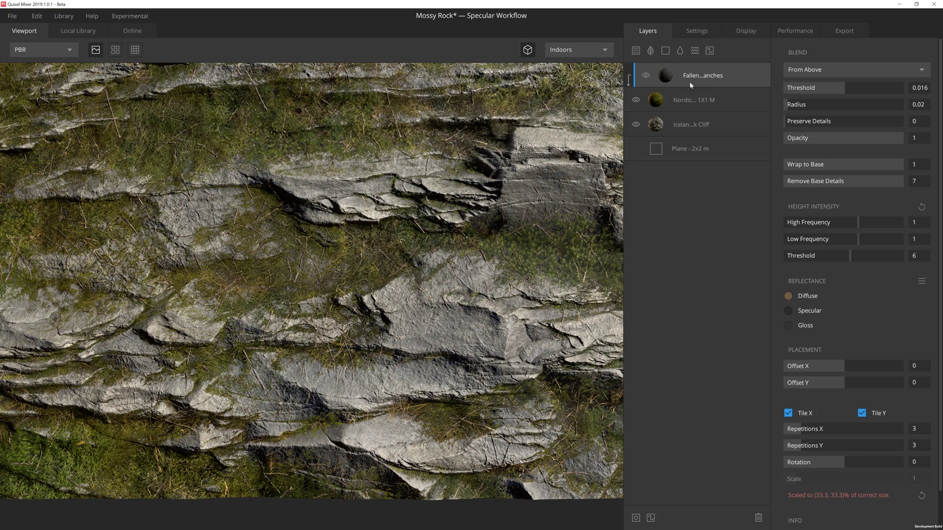
Step: Compare the Fallen Branches layer unclipped and clipped to the Nordic Moss layer, leaving it clipped
middle_drag(552, 166, 295, 320)
scroll(305, 318, down, 2)
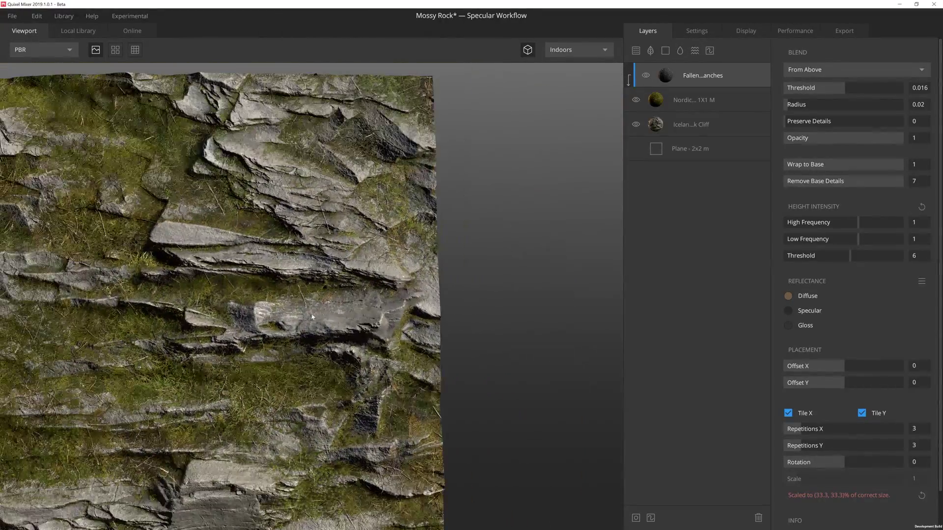
middle_drag(334, 358, 373, 206)
scroll(337, 324, up, 2)
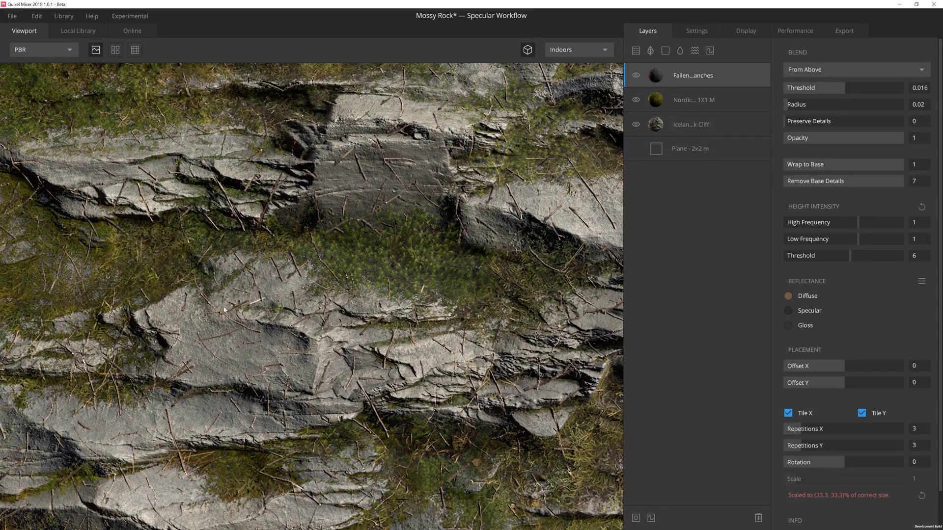
alt+click(690, 77)
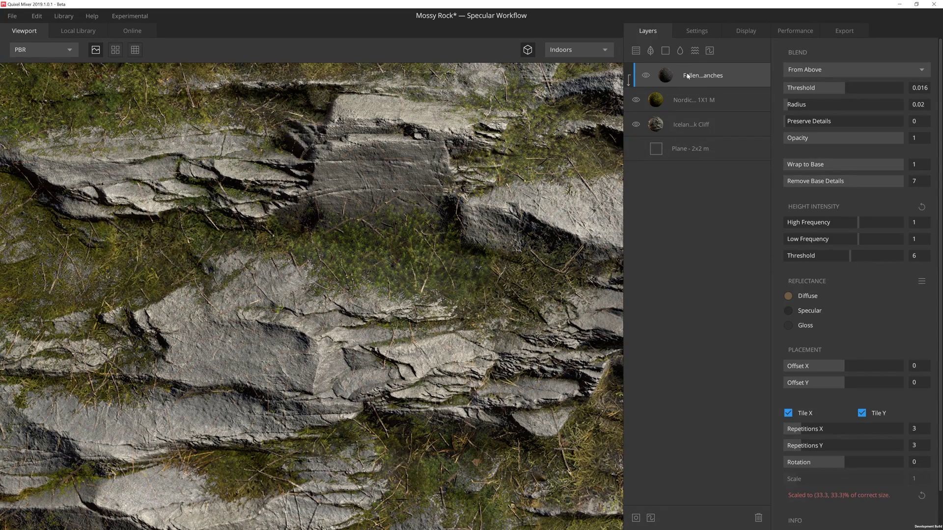
Step: Examine how the clipped branches sit on the moss and rock, both close up and over the full plane
middle_drag(162, 338, 342, 354)
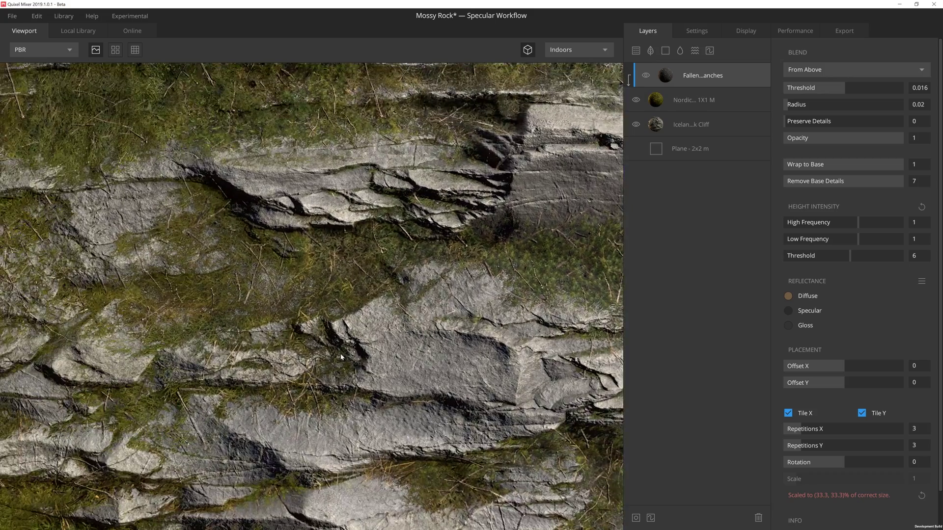
middle_drag(238, 230, 379, 378)
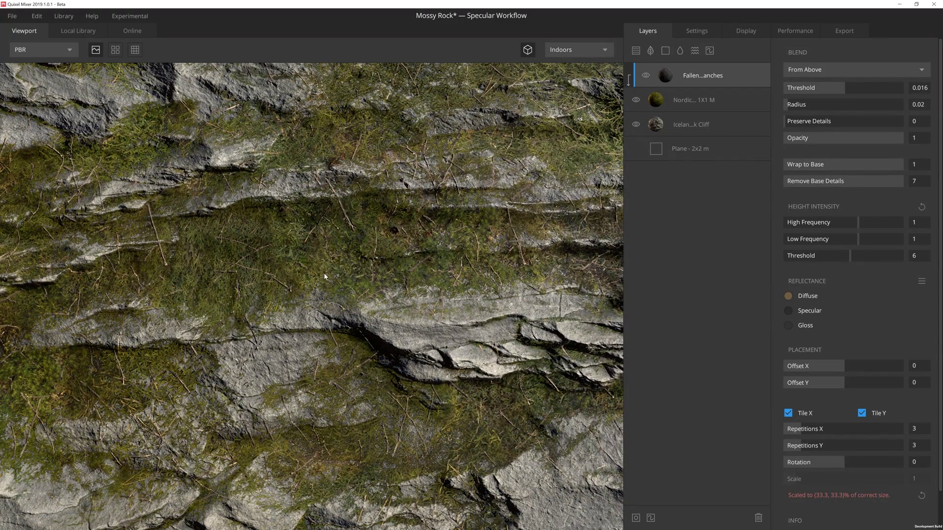
drag(347, 279, 378, 411)
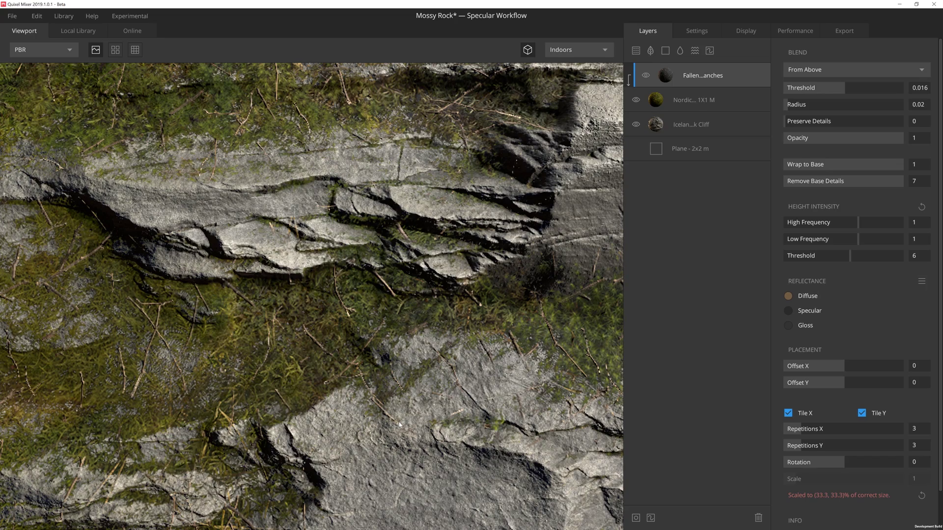
middle_drag(430, 400, 418, 343)
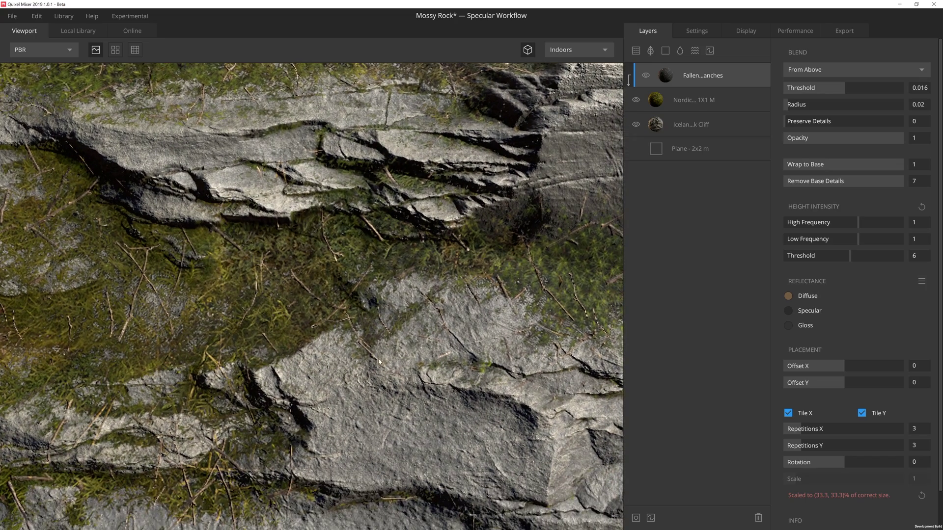
drag(394, 423, 433, 327)
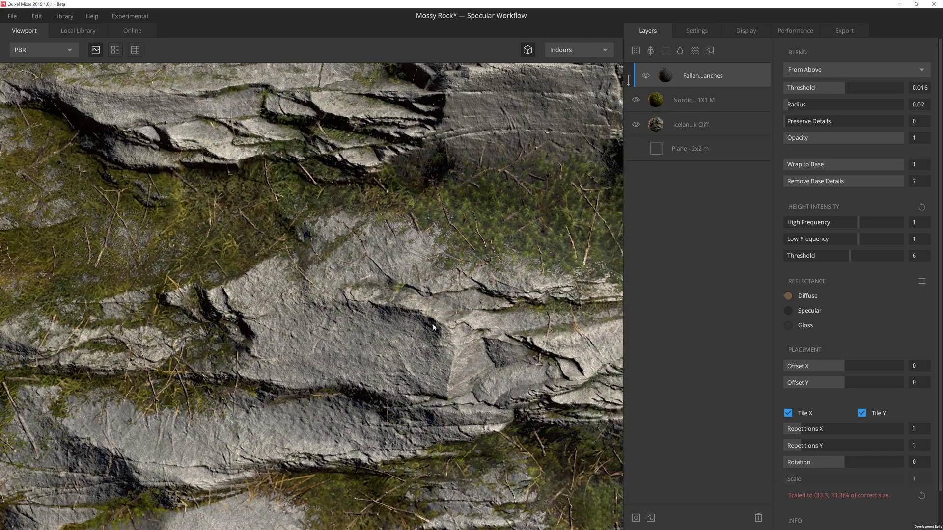
drag(401, 381, 369, 354)
scroll(368, 355, down, 3)
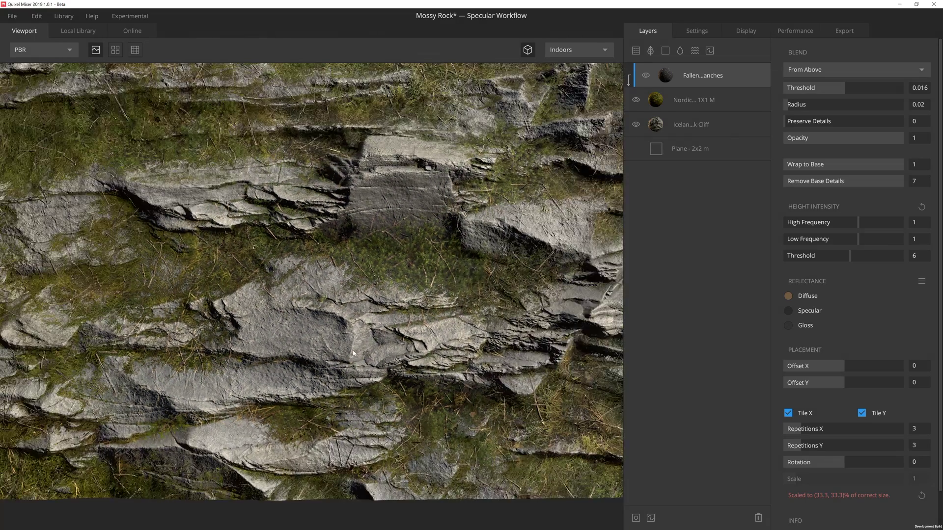
middle_drag(350, 266, 364, 435)
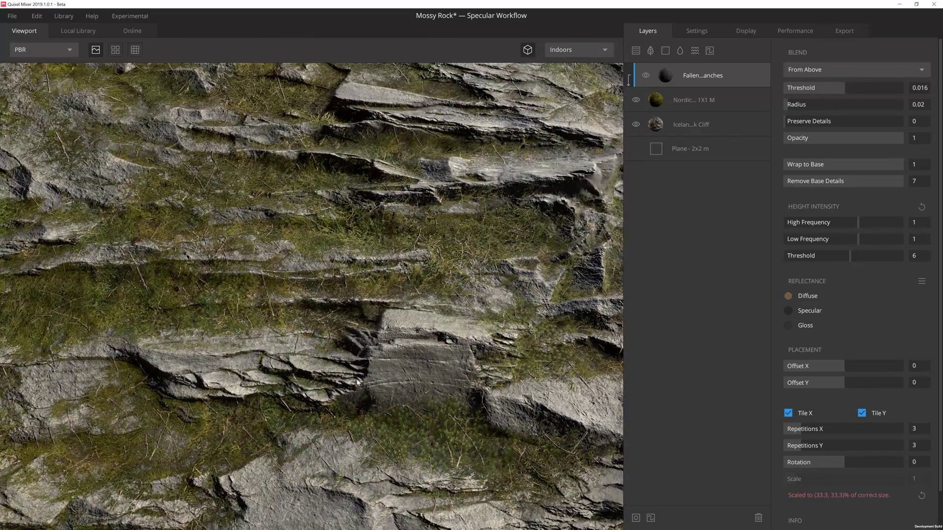
scroll(356, 377, down, 3)
scroll(367, 371, down, 3)
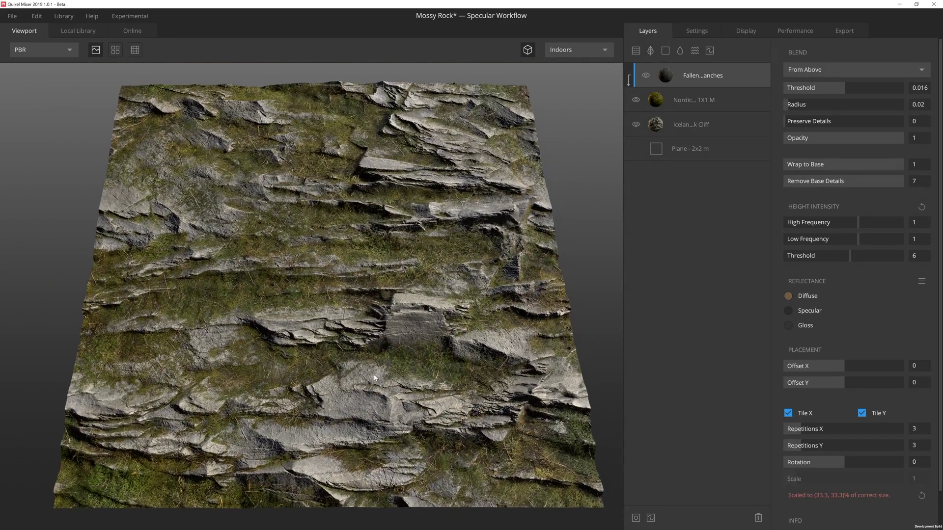
drag(375, 378, 369, 380)
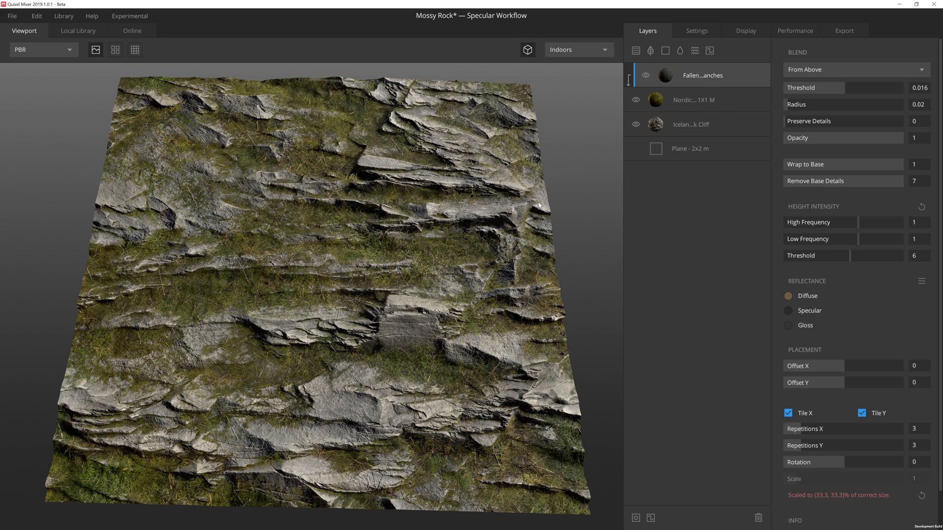
drag(540, 223, 543, 229)
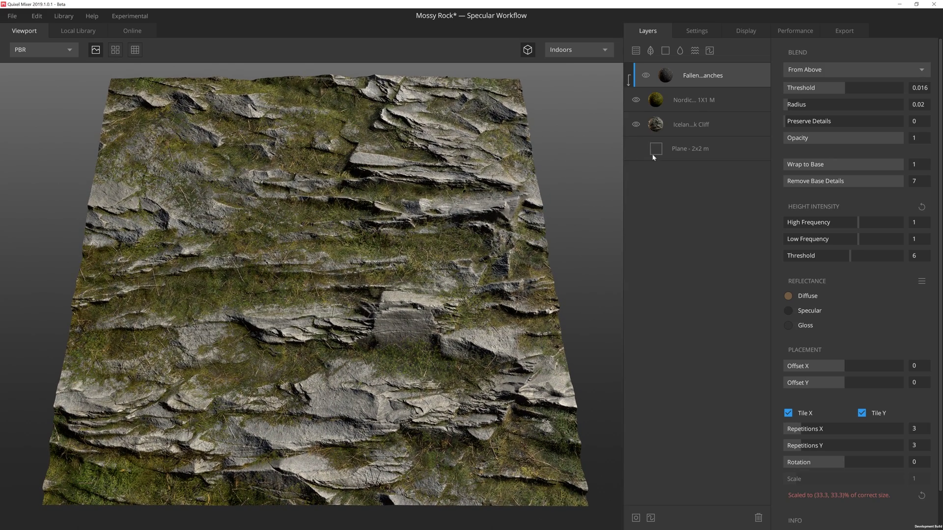
Step: Open the export settings and check the Mossy Rock surface name and the export location
click(854, 32)
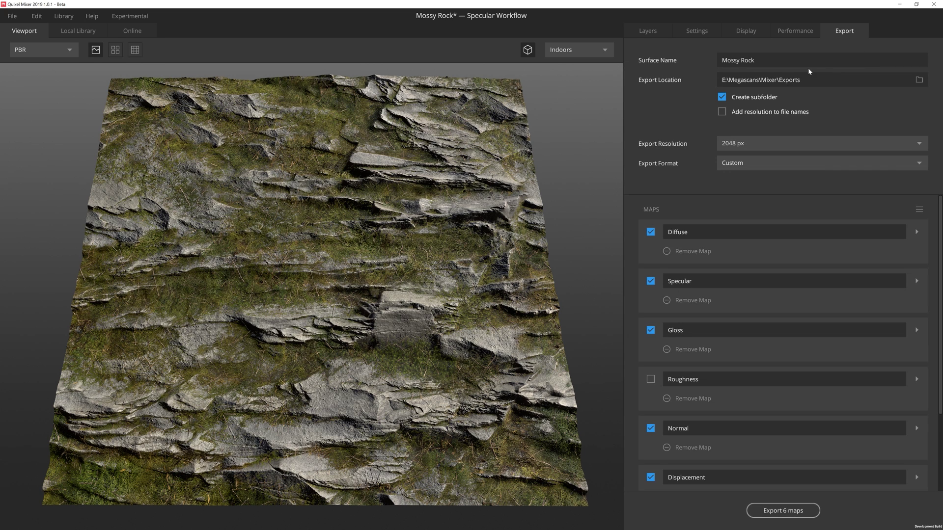
click(780, 60)
click(839, 79)
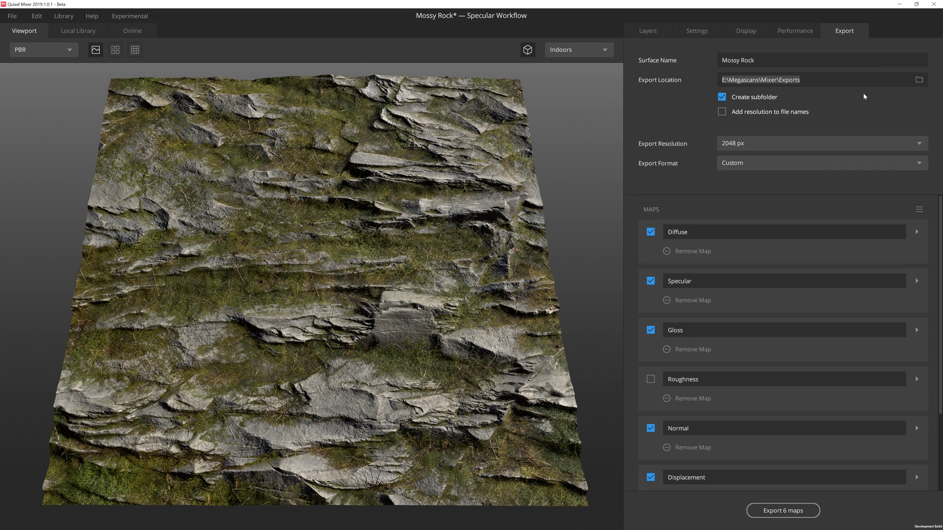
Step: Try an Export Resolution of 4096 px, return it to 2048 px, and review the available export formats
click(765, 144)
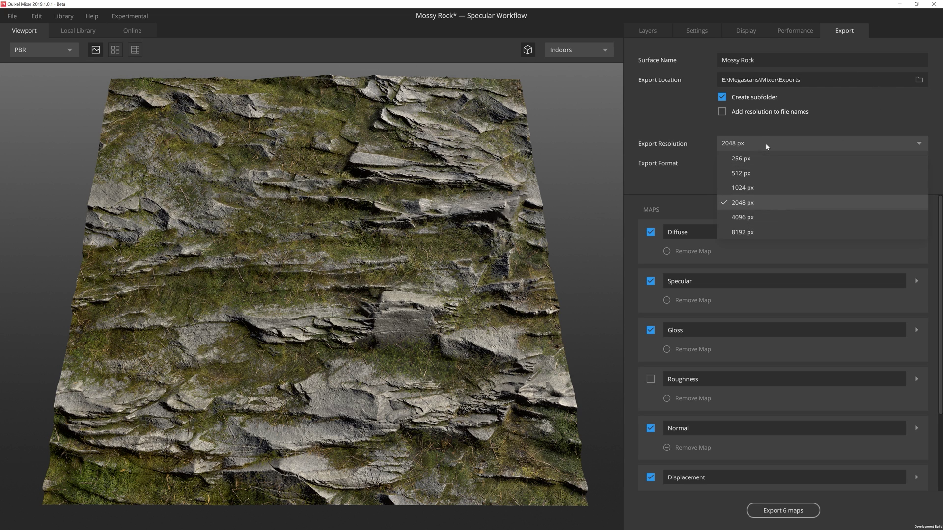
click(765, 217)
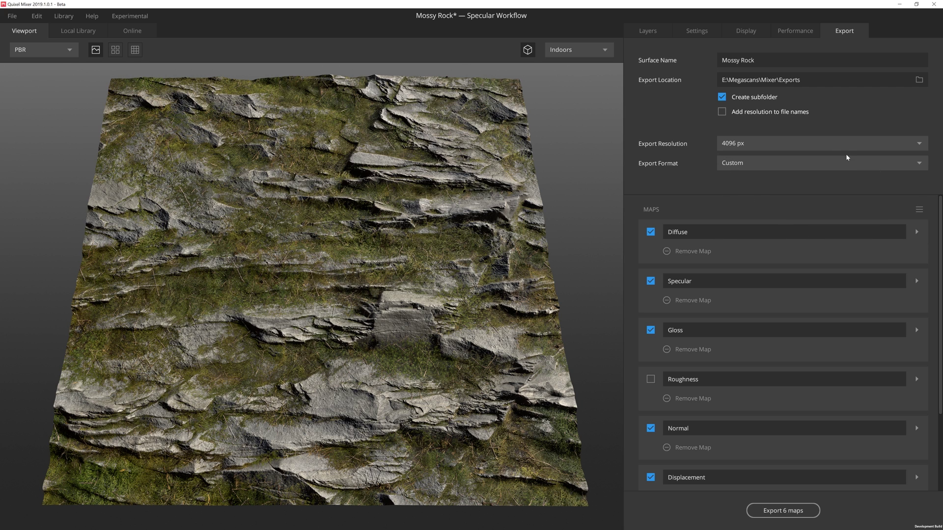
click(793, 143)
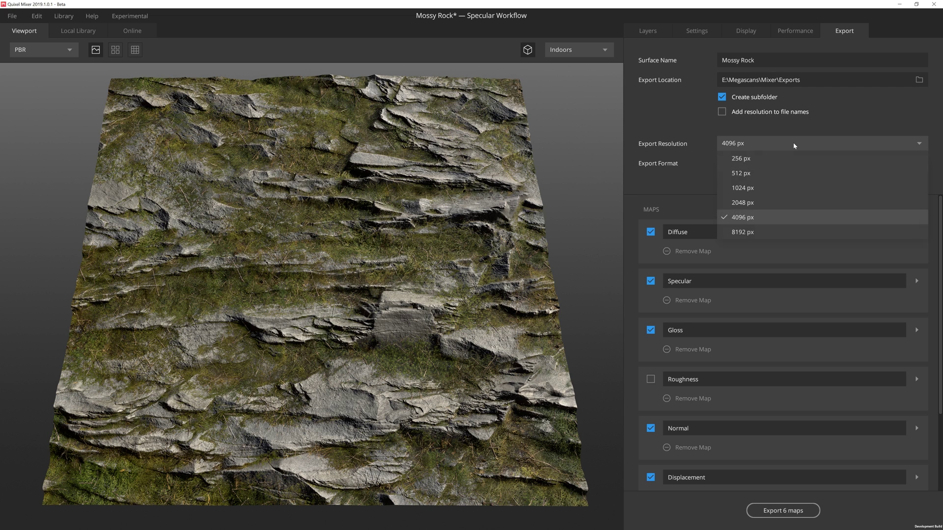
click(788, 200)
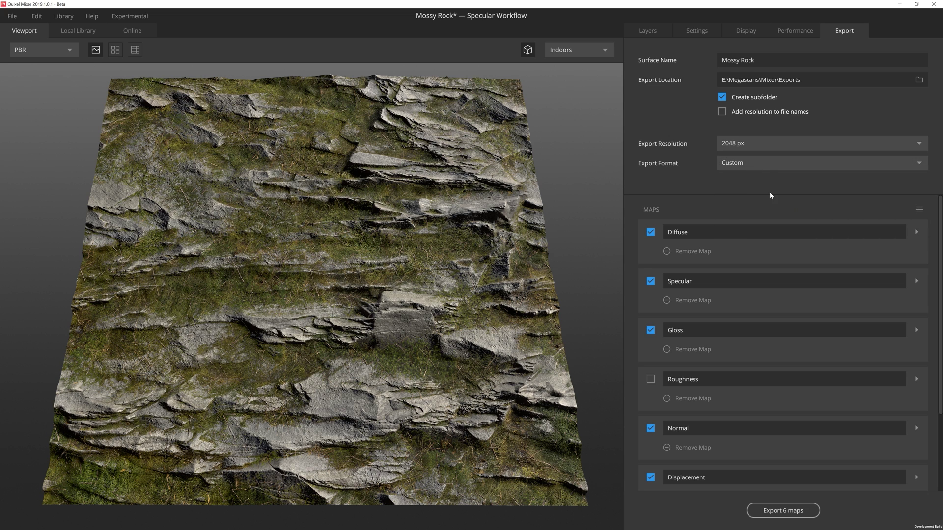
click(766, 164)
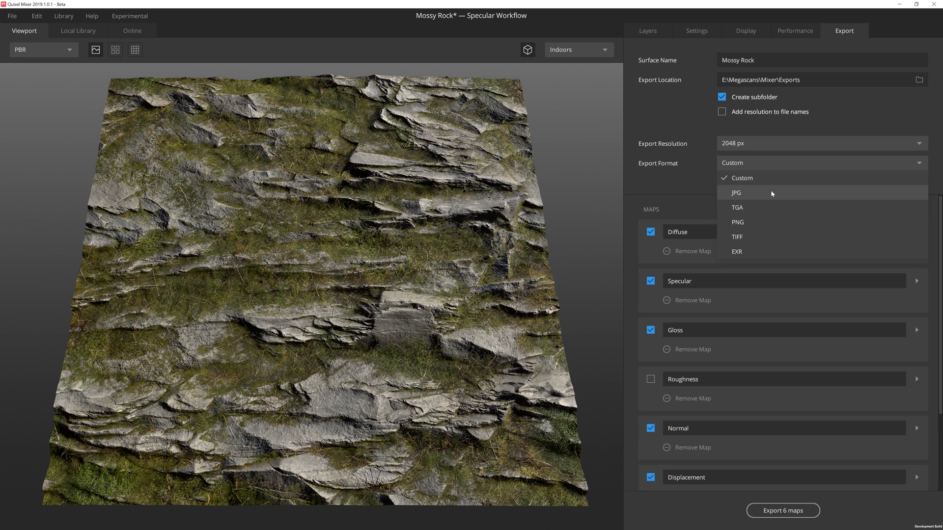
click(683, 185)
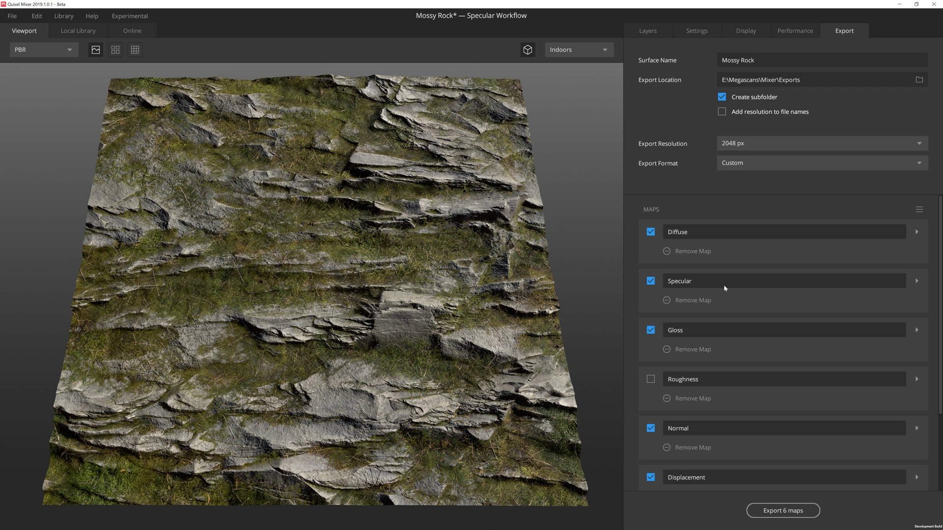
Step: Channel-pack the Specular export map with Specular R in R, Gloss in G and Ambient Occlusion in B
click(916, 281)
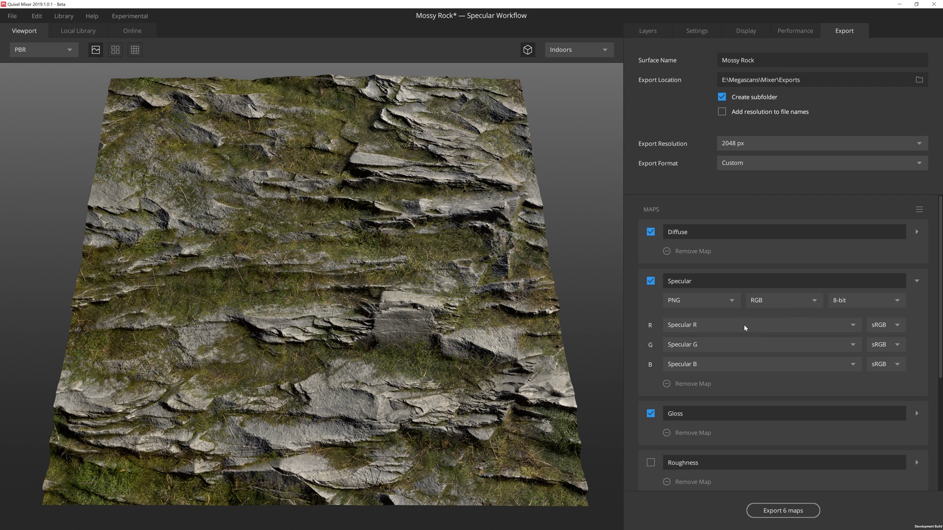
click(776, 327)
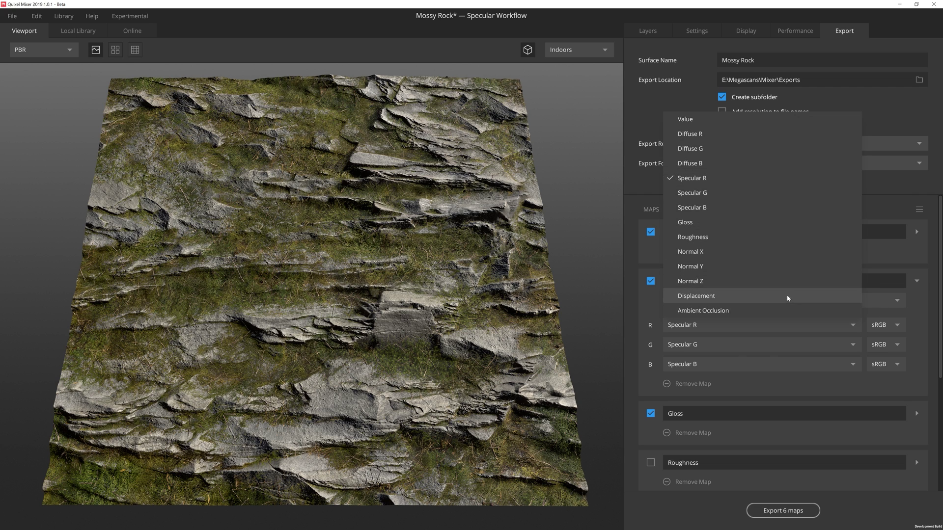
click(741, 185)
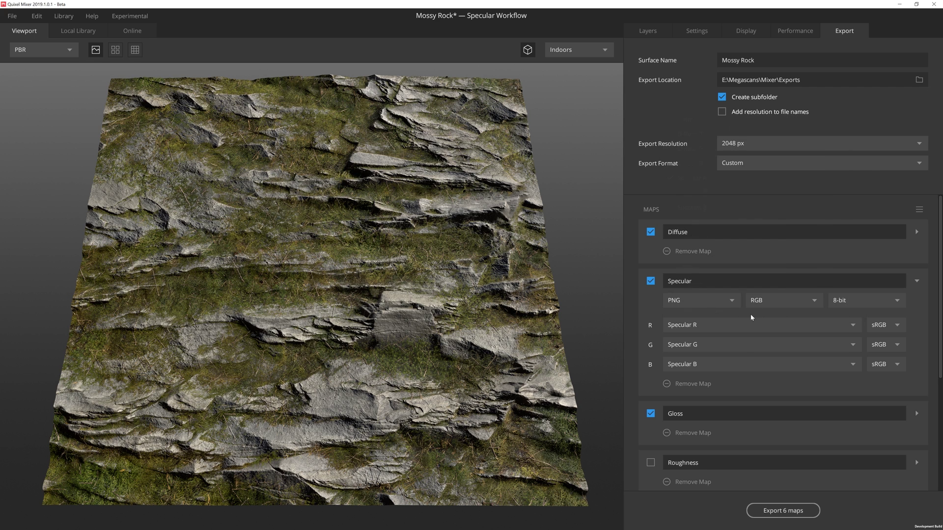
click(742, 346)
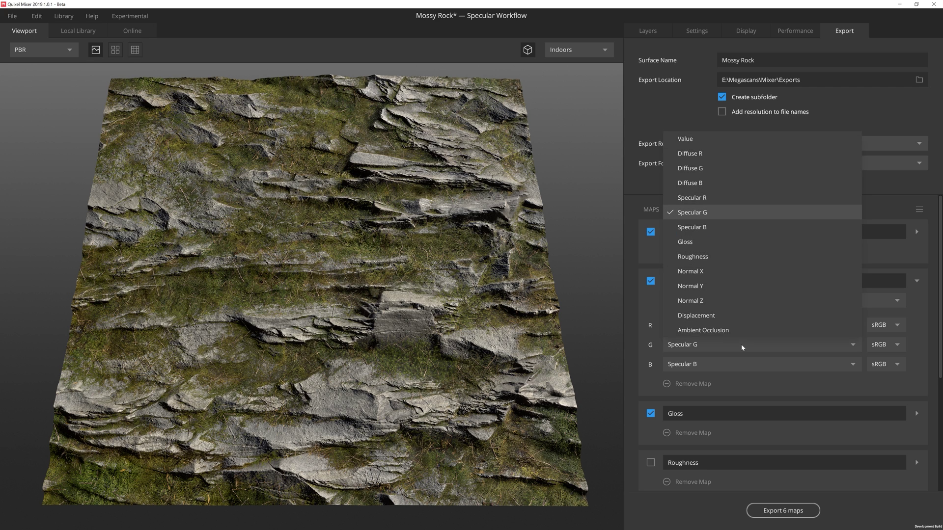
click(729, 242)
click(727, 370)
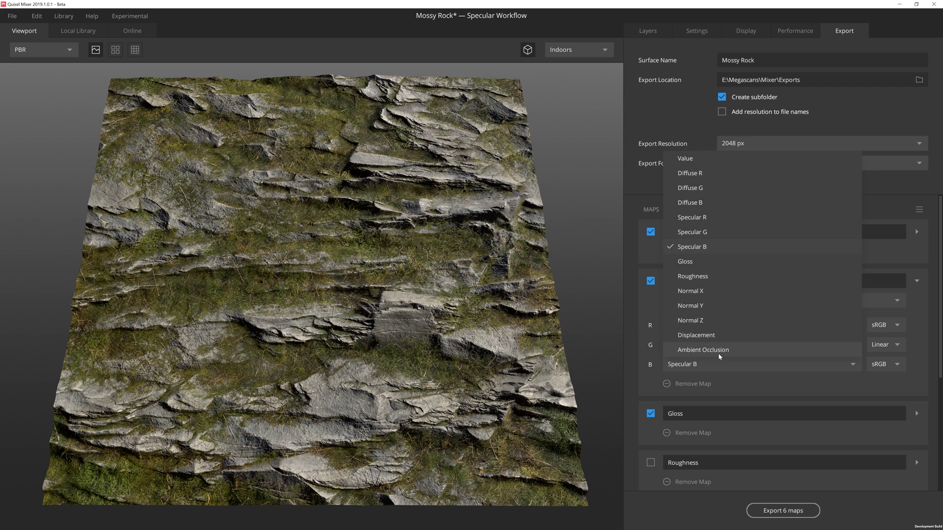
click(718, 351)
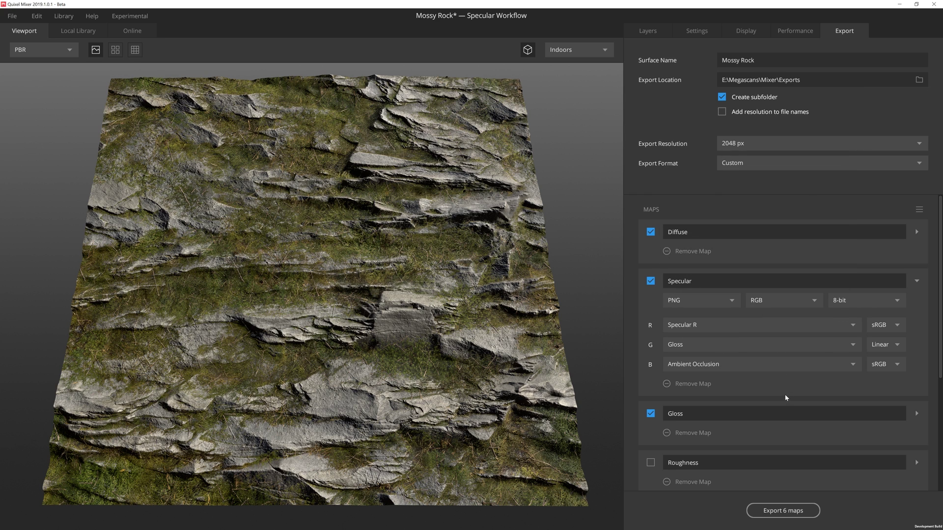